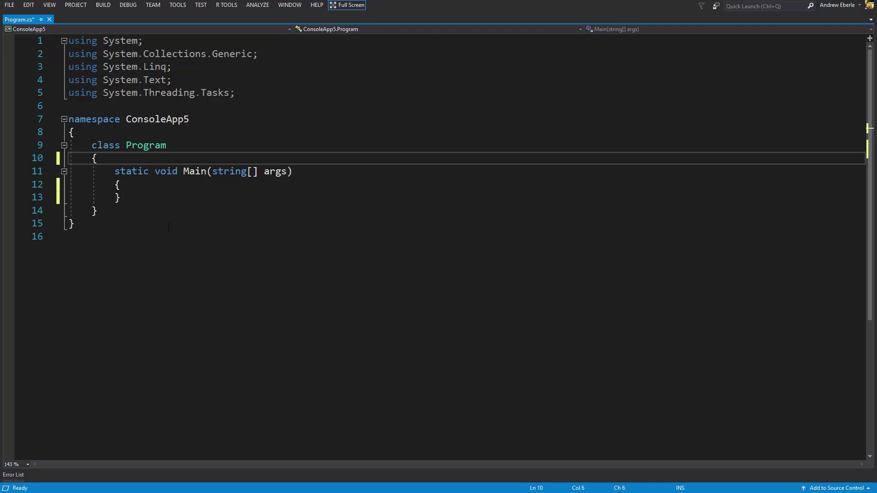
Step: Declare 'static List<char> chars = new List<char>();' above Main in the Program class
{"action": "left_click", "coordinate": [128, 185]}
{"action": "key", "text": "Up"}
{"action": "key", "text": "Up"}
{"action": "key", "text": "Return"}
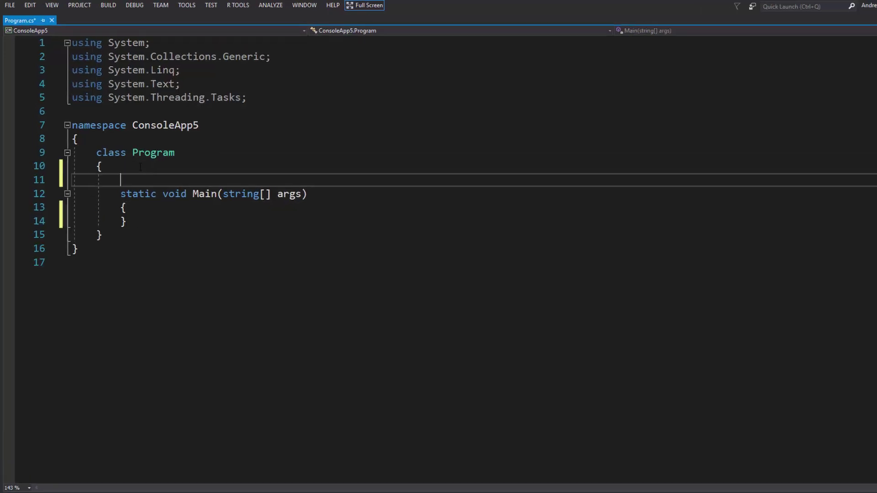
{"action": "type", "text": "static li<"}
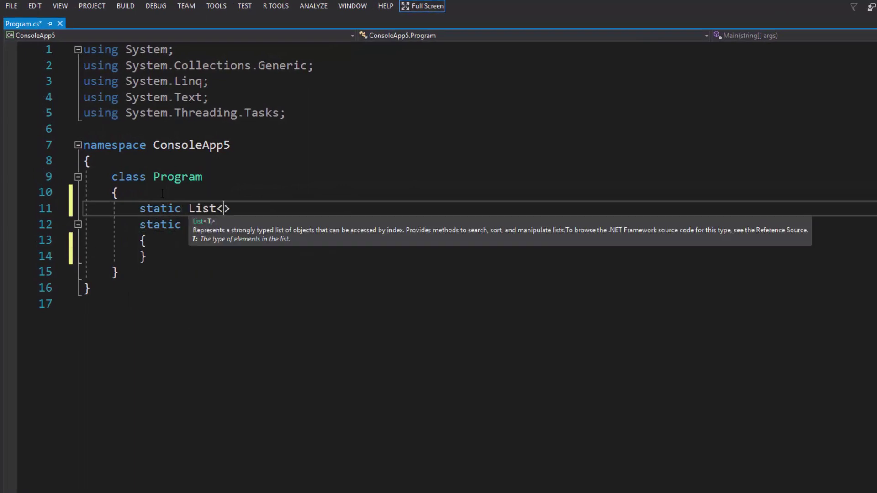
{"action": "type", "text": "char> "}
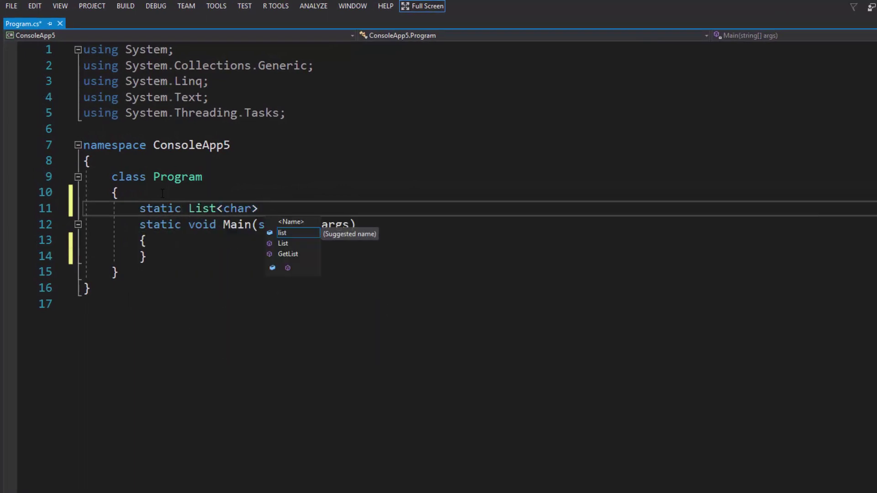
{"action": "type", "text": "chars = new"}
{"action": "key", "text": "Tab"}
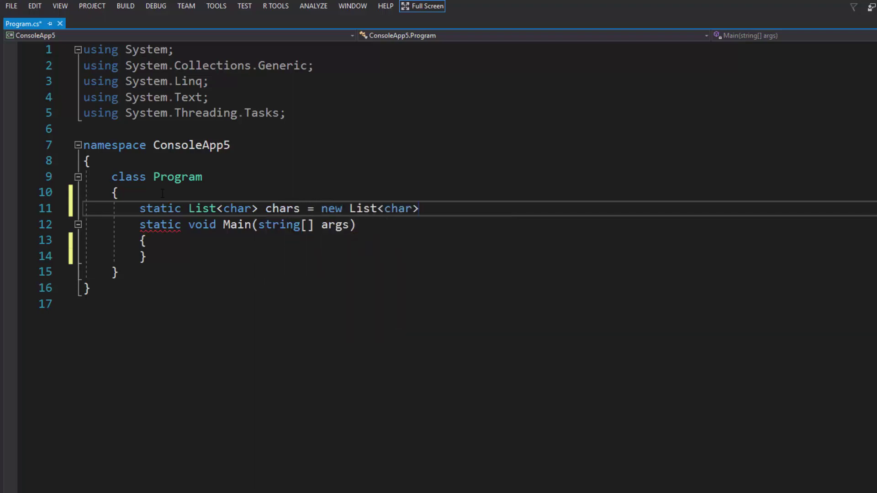
{"action": "type", "text": "();"}
{"action": "key", "text": "Return"}
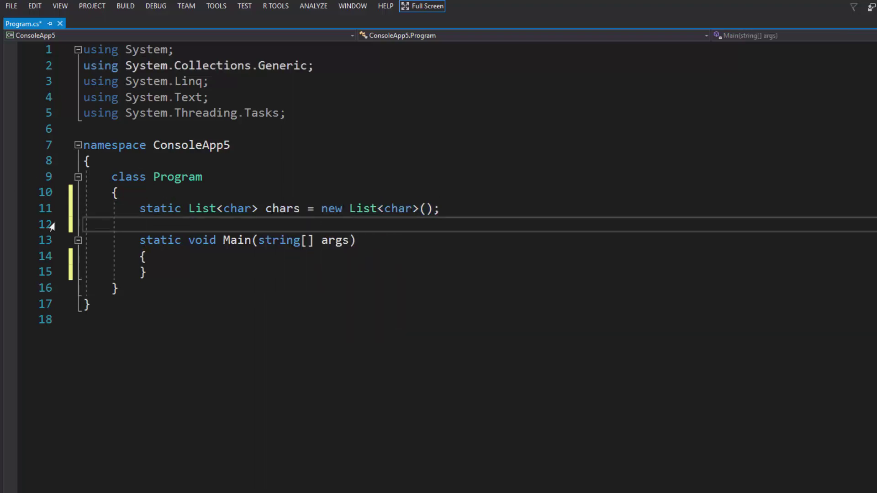
{"action": "left_click", "coordinate": [261, 251]}
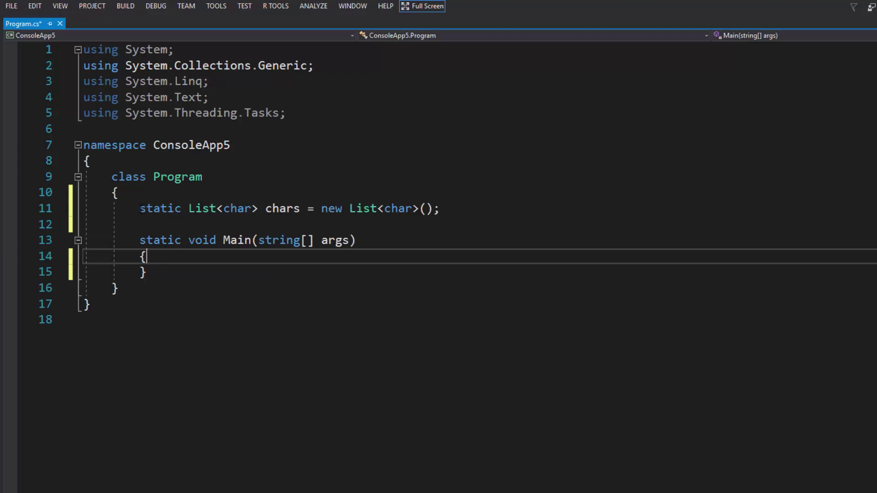
{"action": "left_click_drag", "start_coordinate": [140, 208], "coordinate": [433, 208]}
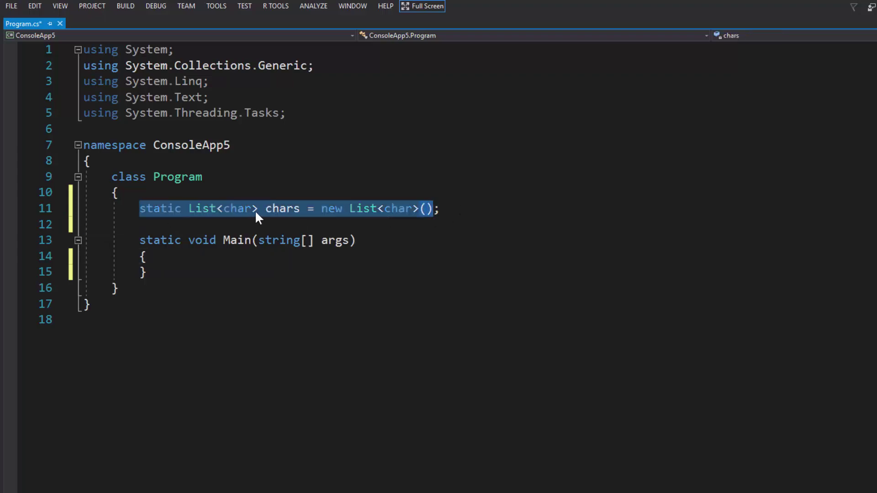
{"action": "left_click", "coordinate": [274, 256]}
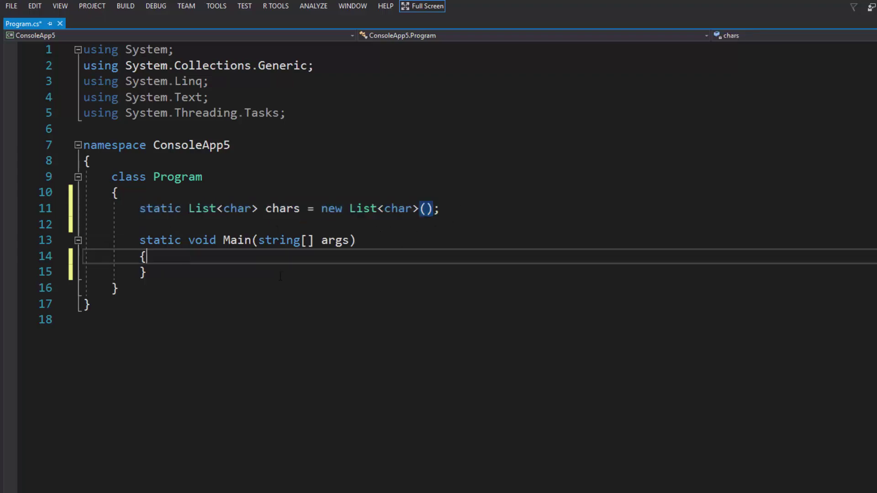
{"action": "type", "text": "\\"}
{"action": "key", "text": "BackSpace"}
Step: Declare 'static void addChars(ref List<char> chars)' with braces below Main
{"action": "key", "text": "Down"}
{"action": "key", "text": "Return"}
{"action": "type", "text": "static void addChars("}
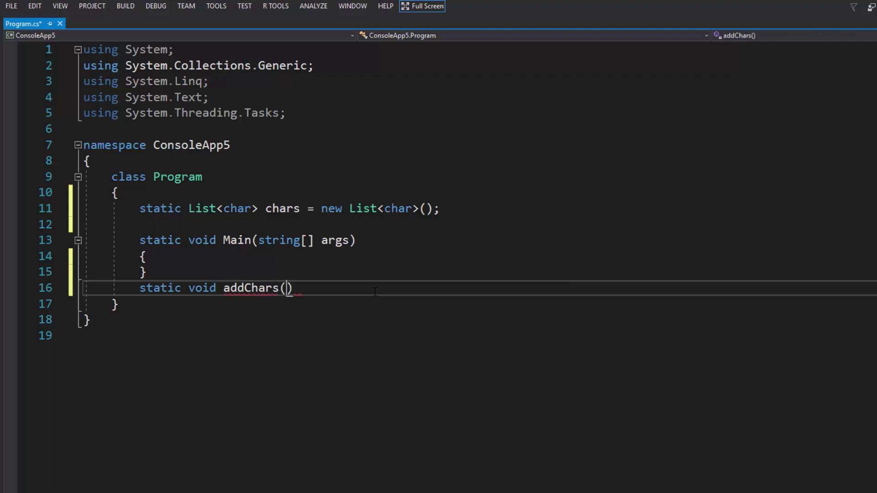
{"action": "type", "text": "ref List<char> chars)"}
{"action": "key", "text": "Return"}
{"action": "type", "text": "{"}
{"action": "key", "text": "Return"}
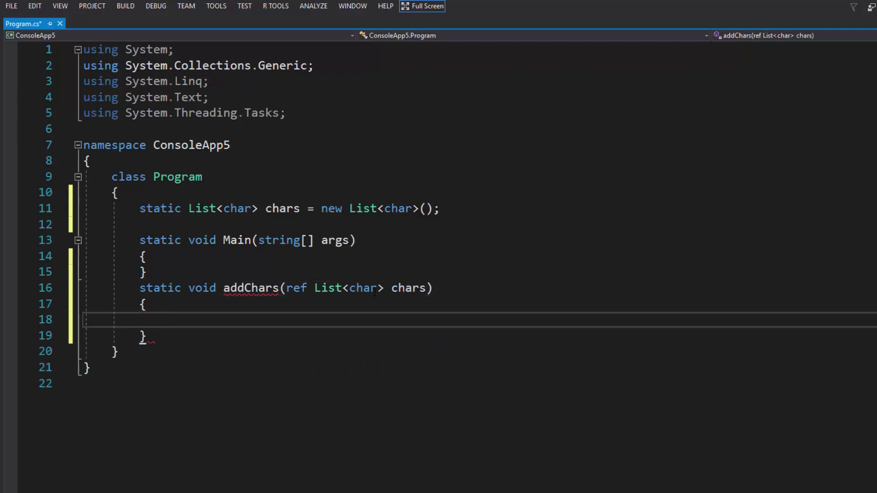
Step: Add a test chars.Add('a') line inside addChars, then delete it
{"action": "left_click_drag", "start_coordinate": [456, 221], "coordinate": [109, 212]}
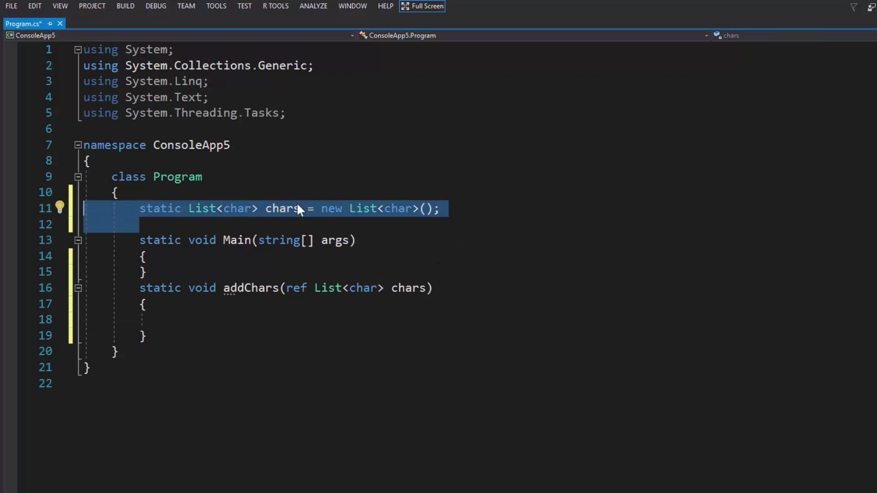
{"action": "left_click", "coordinate": [411, 319]}
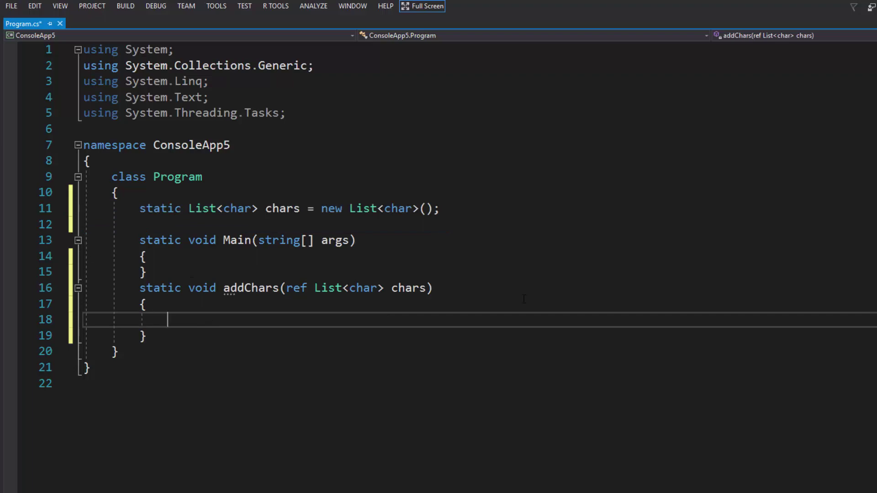
{"action": "type", "text": "chars.add"}
{"action": "key", "text": "Escape"}
{"action": "type", "text": "('a');"}
{"action": "key", "text": "Return"}
{"action": "key", "text": "Return"}
{"action": "key", "text": "Return"}
{"action": "key", "text": "Return"}
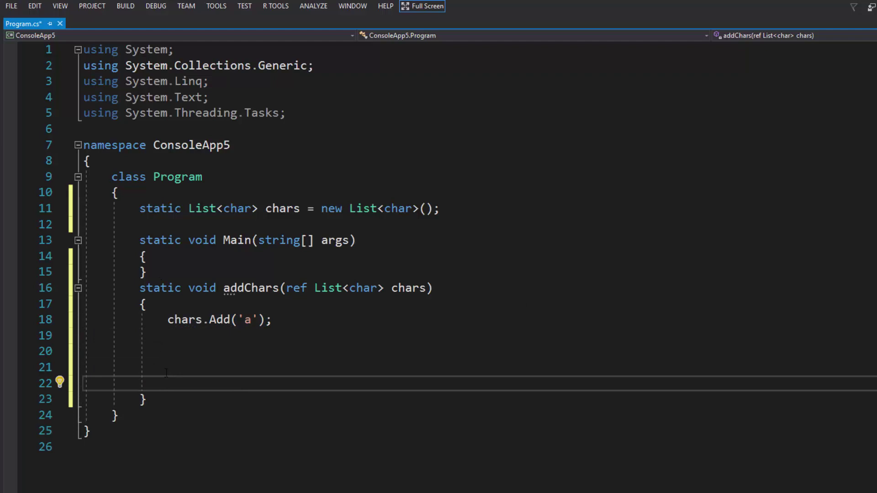
{"action": "left_click_drag", "start_coordinate": [169, 377], "coordinate": [2, 328]}
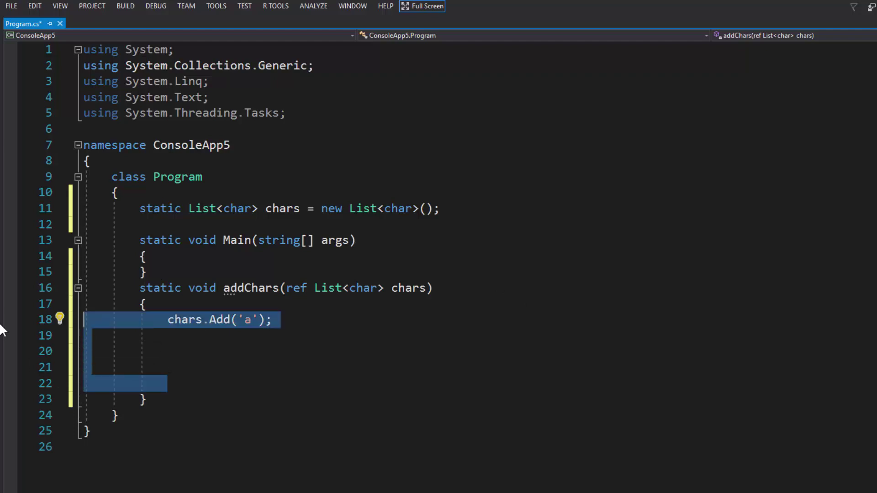
{"action": "key", "text": "BackSpace"}
{"action": "key", "text": "BackSpace"}
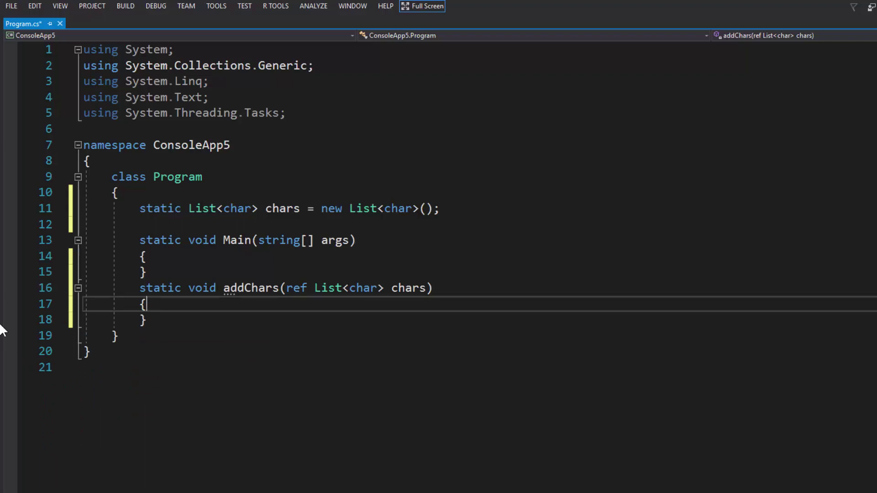
Step: Write 'for (char c = 'a'; c <= 'z'; c++)' calling chars.Add(c) inside addChars
{"action": "key", "text": "Return"}
{"action": "type", "text": "for (0c"}
{"action": "key", "text": "BackSpace"}
{"action": "key", "text": "BackSpace"}
{"action": "type", "text": "char c = 'a'"}
{"action": "key", "text": "BackSpace"}
{"action": "key", "text": "Delete"}
{"action": "type", "text": "; c"}
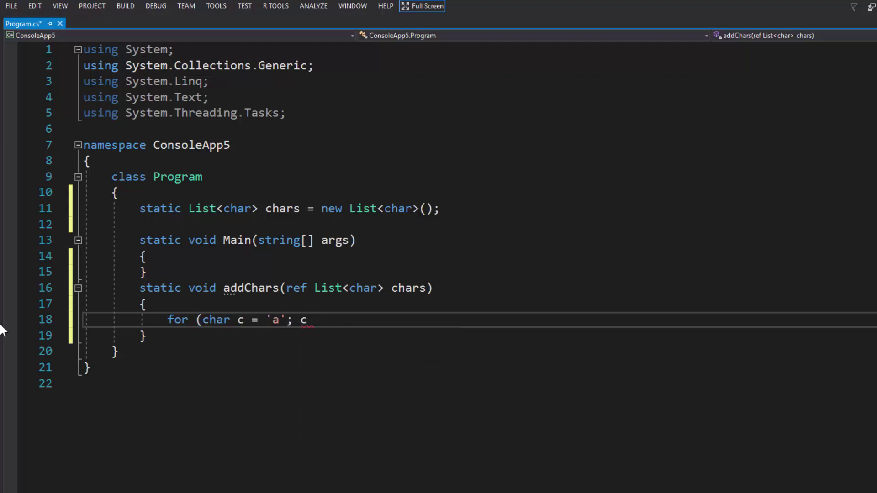
{"action": "type", "text": " <= 'z'; c++)"}
{"action": "key", "text": "Return"}
{"action": "type", "text": "{"}
{"action": "key", "text": "Return"}
{"action": "type", "text": "chars.add(c);"}
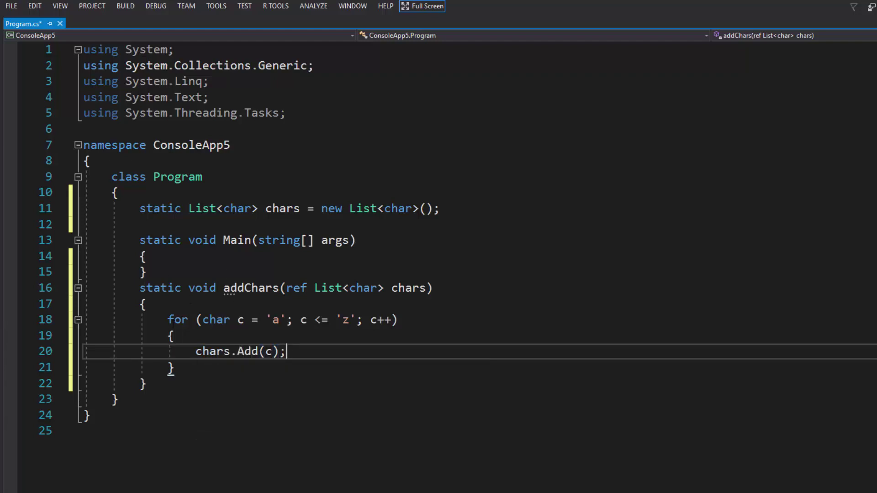
{"action": "left_click_drag", "start_coordinate": [168, 320], "coordinate": [175, 368]}
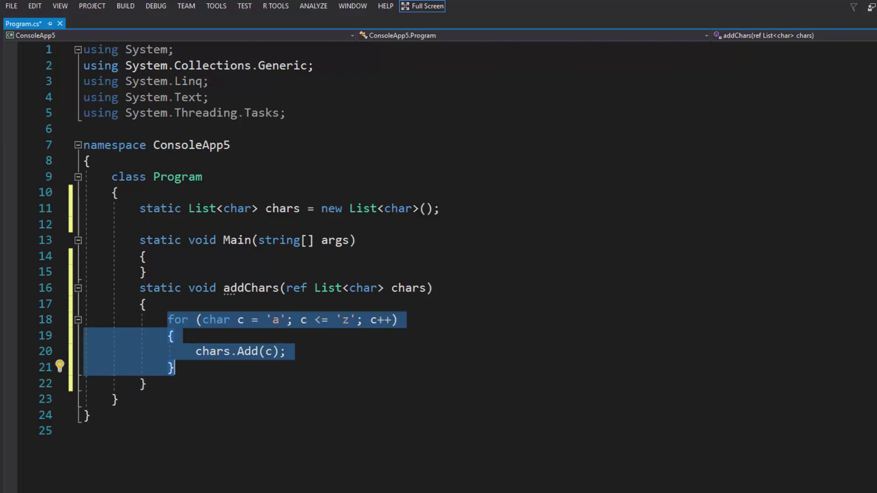
{"action": "triple_click", "coordinate": [282, 208]}
{"action": "left_click", "coordinate": [304, 257]}
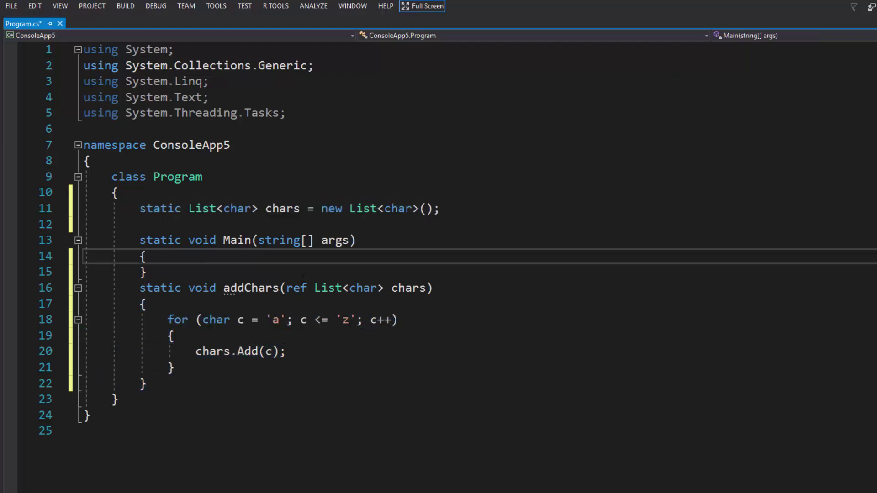
Step: In Main, call addChars and print each character with a foreach using Console.Write(c)
{"action": "key", "text": "Return"}
{"action": "type", "text": "addChars()"}
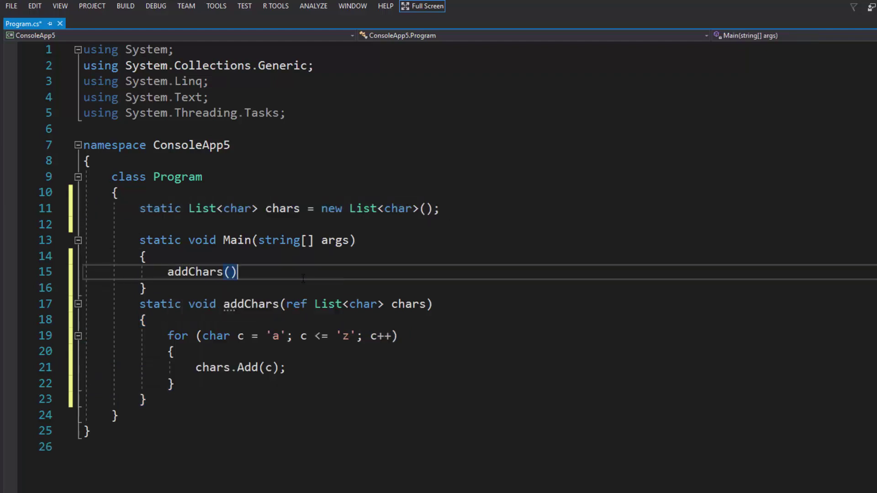
{"action": "type", "text": "chars"}
{"action": "key", "text": "Escape"}
{"action": "type", "text": ";"}
{"action": "key", "text": "Left"}
{"action": "key", "text": "Left"}
{"action": "key", "text": "Left"}
{"action": "key", "text": "Left"}
{"action": "key", "text": "Left"}
{"action": "key", "text": "Left"}
{"action": "type", "text": "ref"}
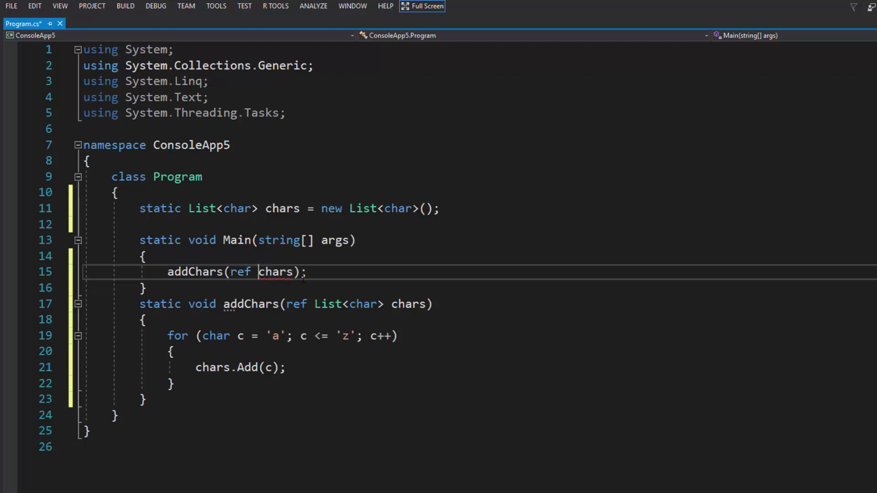
{"action": "key", "text": "End"}
{"action": "key", "text": "Return"}
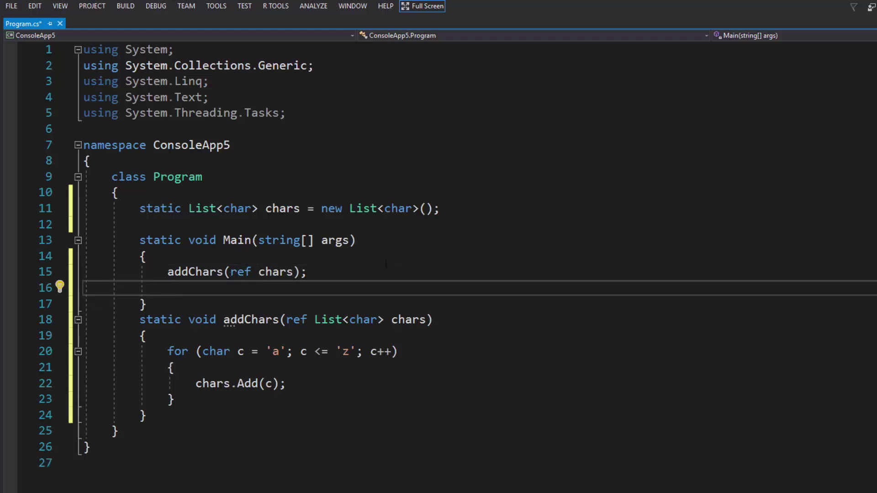
{"action": "type", "text": "foreach(cahr"}
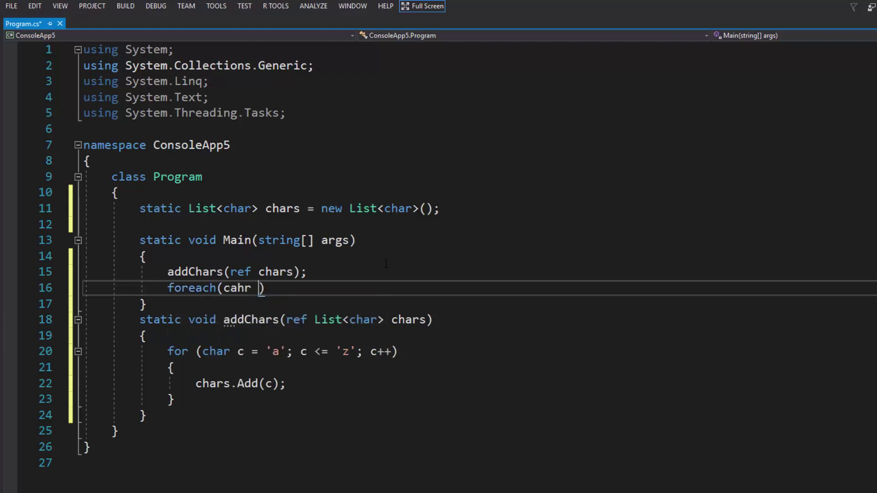
{"action": "key", "text": "BackSpace"}
{"action": "key", "text": "BackSpace"}
{"action": "key", "text": "BackSpace"}
{"action": "type", "text": "har c "}
{"action": "type", "text": "in chars)"}
{"action": "key", "text": "Return"}
{"action": "type", "text": "{"}
{"action": "key", "text": "Return"}
{"action": "type", "text": "Con"}
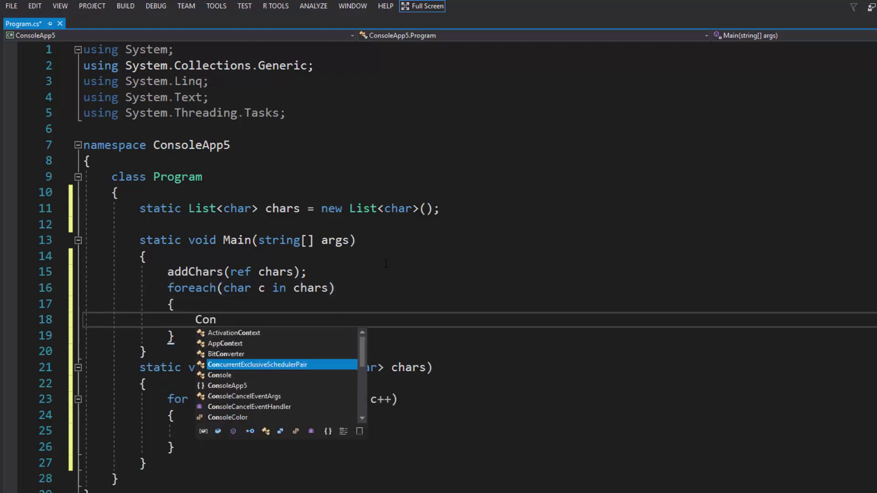
{"action": "type", "text": "sole.Write(c);"}
Step: Run with Ctrl+F5, check the printed abcdefghijklmnopqrstuvwxyz, and close the console
{"action": "key", "text": "ctrl+F5"}
{"action": "left_click_drag", "start_coordinate": [23, 43], "coordinate": [127, 43]}
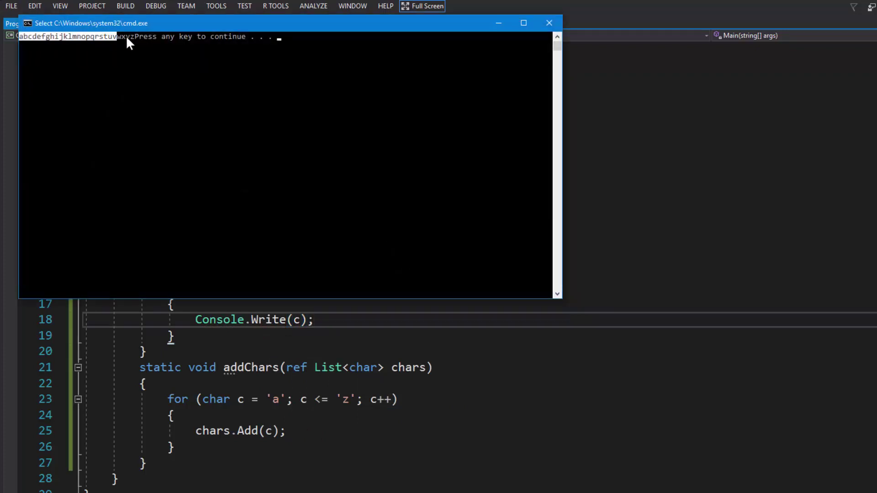
{"action": "left_click", "coordinate": [549, 24]}
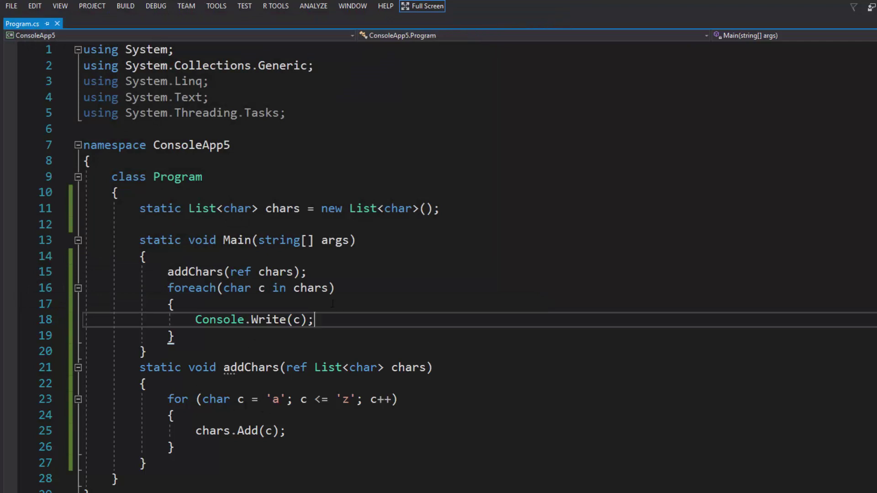
Step: Delete the test foreach block from Main
{"action": "left_click_drag", "start_coordinate": [176, 335], "coordinate": [83, 288]}
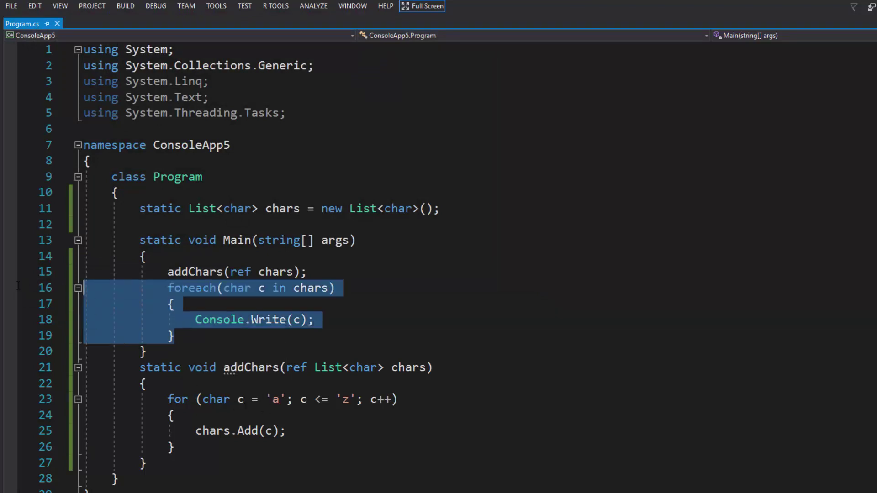
{"action": "key", "text": "Delete"}
{"action": "key", "text": "BackSpace"}
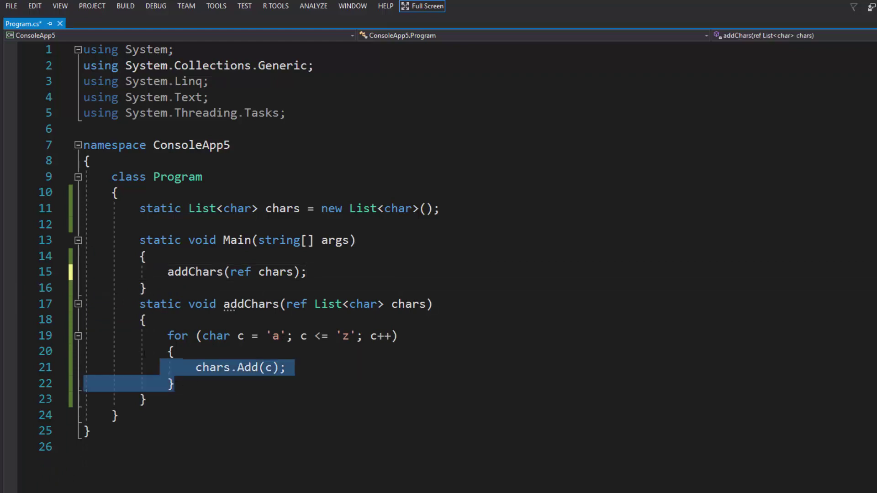
Step: Paste a copy of the for loop, changing its bounds to 'A' and 'Z'
{"action": "left_click_drag", "start_coordinate": [197, 387], "coordinate": [59, 341]}
{"action": "key", "text": "ctrl+c"}
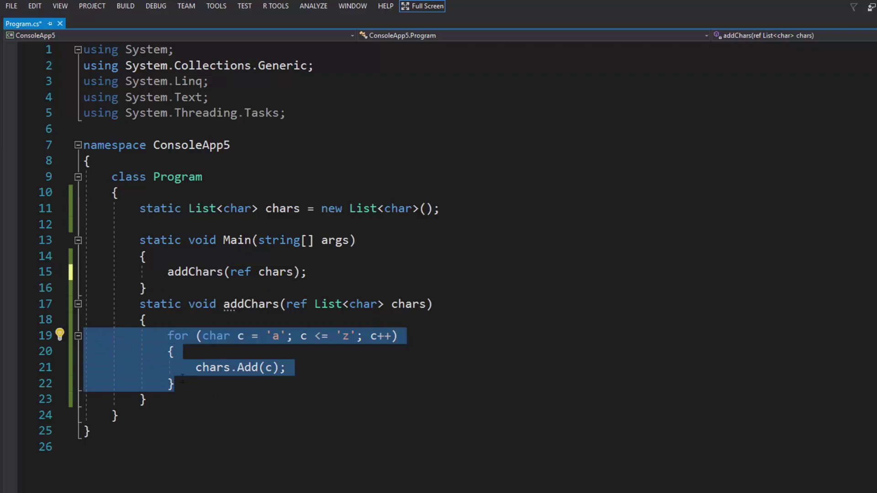
{"action": "left_click", "coordinate": [249, 389]}
{"action": "key", "text": "Return"}
{"action": "key", "text": "ctrl+v"}
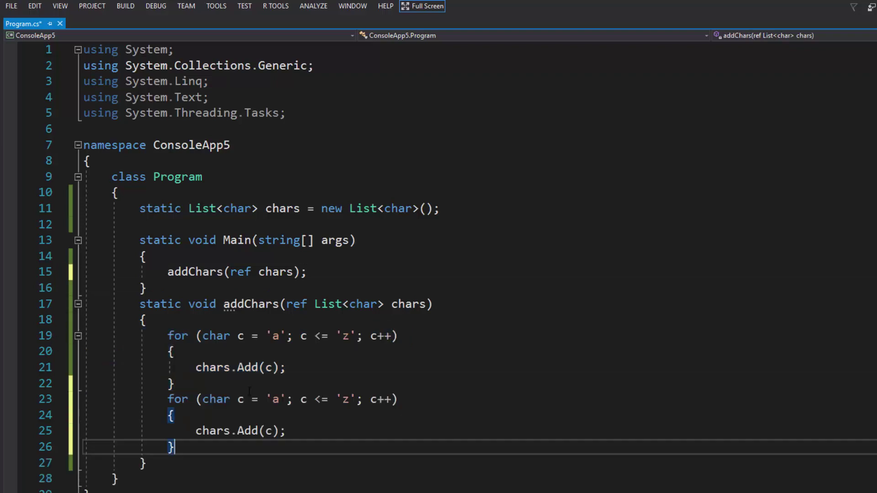
{"action": "left_click", "coordinate": [280, 399]}
{"action": "key", "text": "BackSpace"}
{"action": "type", "text": "A"}
{"action": "left_click", "coordinate": [348, 399]}
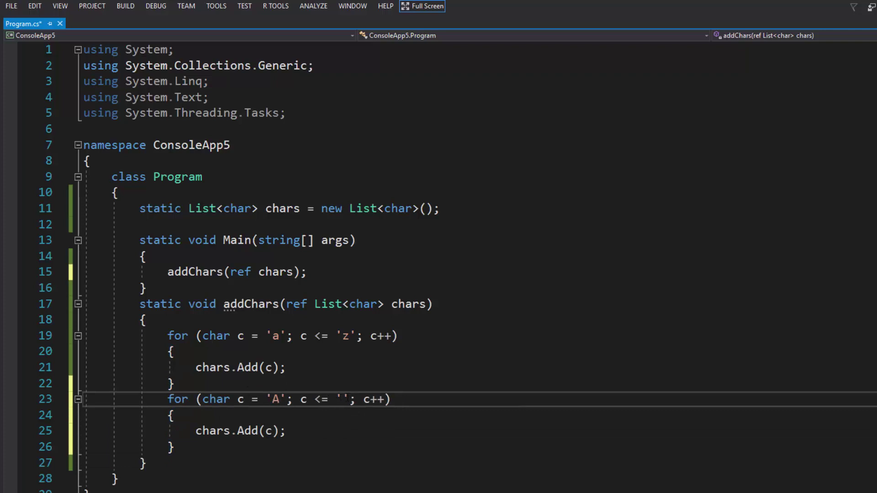
{"action": "key", "text": "BackSpace"}
{"action": "type", "text": "Z"}
Step: Paste a third copy of the loop, changing its bounds to '!' and '?'
{"action": "left_click", "coordinate": [176, 447]}
{"action": "key", "text": "Return"}
{"action": "key", "text": "ctrl+v"}
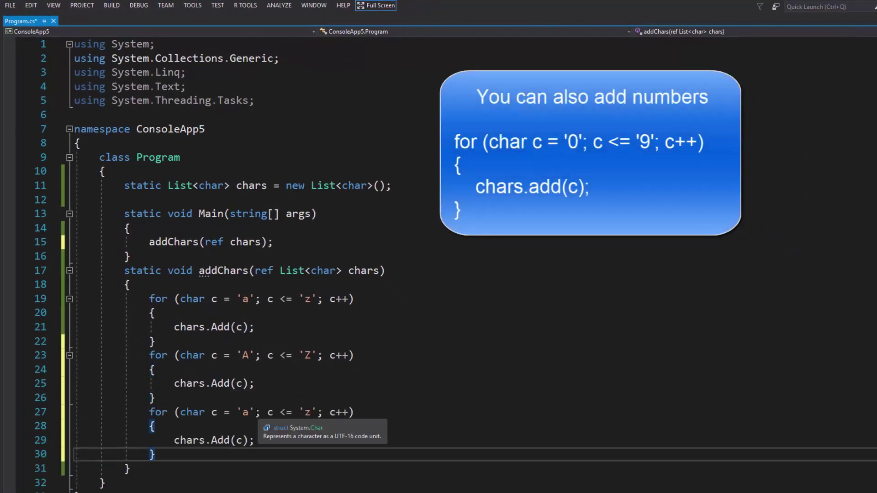
{"action": "left_click", "coordinate": [255, 412]}
{"action": "key", "text": "BackSpace"}
{"action": "type", "text": "!"}
{"action": "left_click", "coordinate": [312, 411]}
{"action": "key", "text": "BackSpace"}
{"action": "type", "text": "?"}
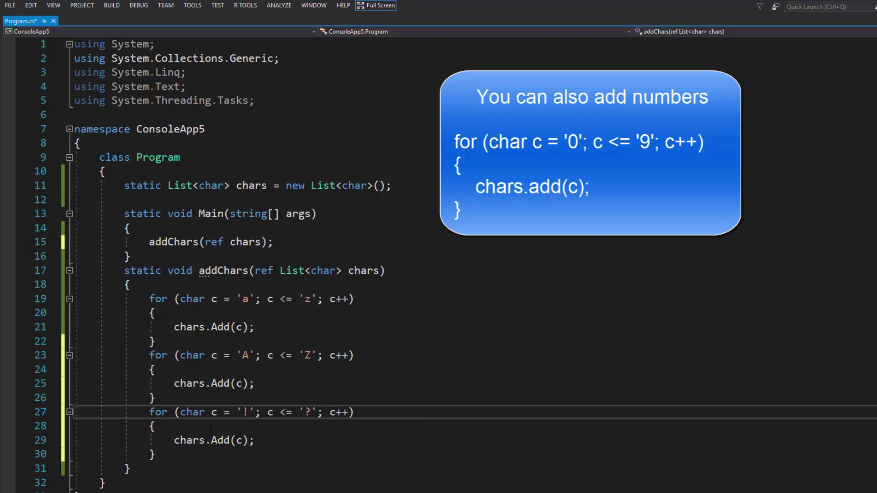
Step: Collapse addChars and declare 'static string generatePassword(int length)' with braces after Main
{"action": "left_click", "coordinate": [69, 271]}
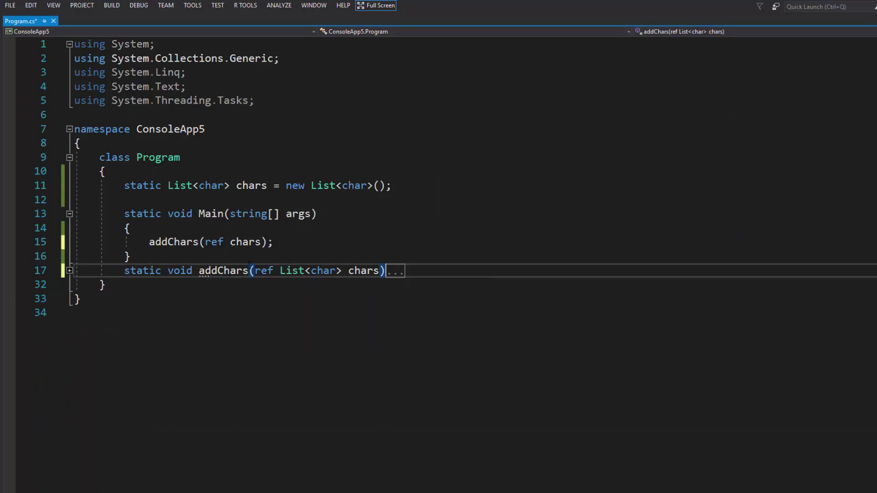
{"action": "left_click", "coordinate": [282, 241]}
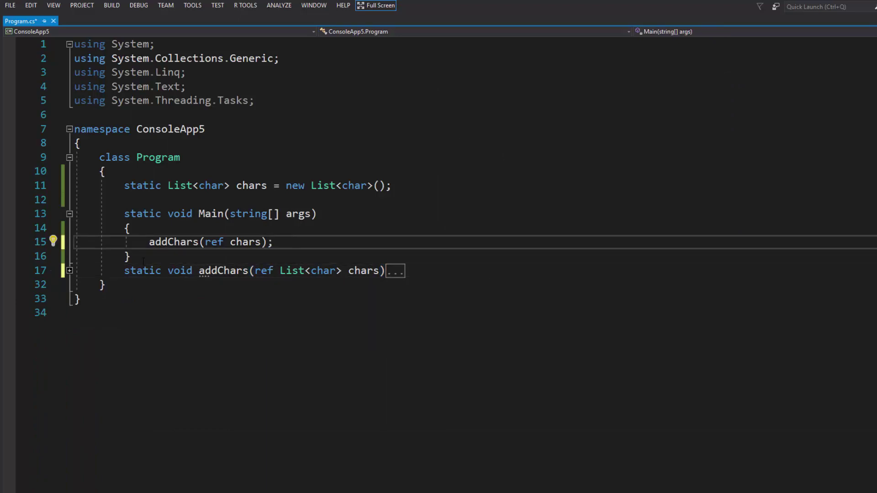
{"action": "key", "text": "Down"}
{"action": "key", "text": "Return"}
{"action": "type", "text": "dsyy"}
{"action": "key", "text": "BackSpace"}
{"action": "key", "text": "BackSpace"}
{"action": "key", "text": "BackSpace"}
{"action": "key", "text": "BackSpace"}
{"action": "type", "text": "sta"}
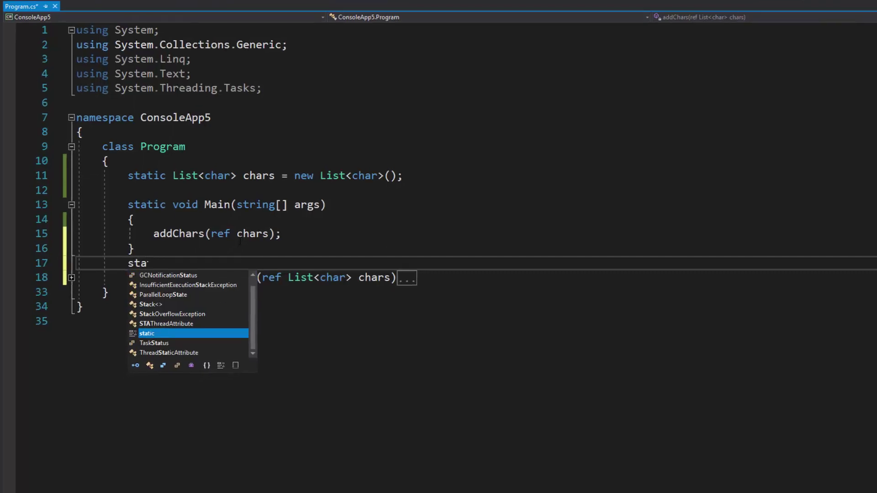
{"action": "type", "text": "tic v"}
{"action": "key", "text": "BackSpace"}
{"action": "type", "text": "stri"}
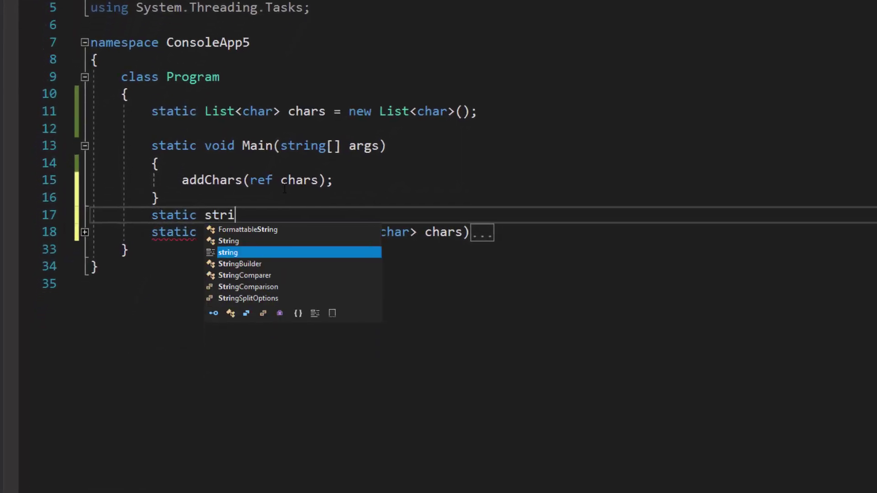
{"action": "type", "text": "ng generatePasswr"}
{"action": "key", "text": "BackSpace"}
{"action": "type", "text": "ord("}
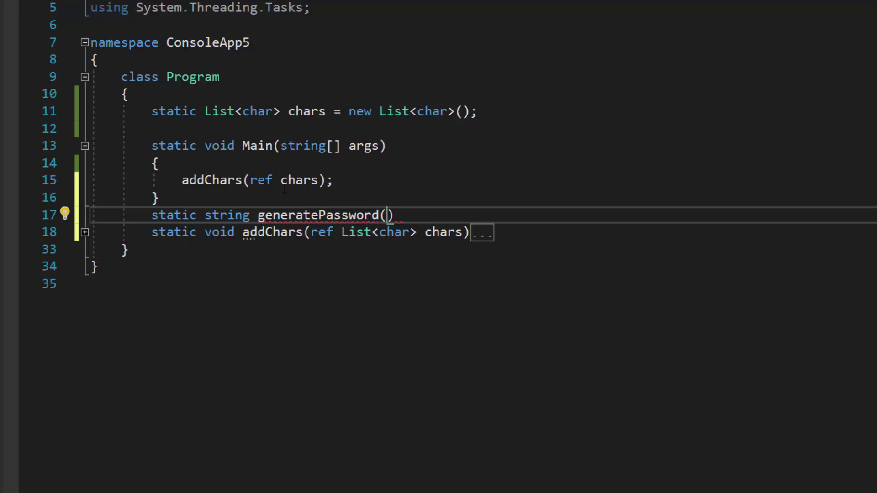
{"action": "type", "text": "int length)"}
{"action": "key", "text": "Return"}
{"action": "type", "text": "{"}
{"action": "key", "text": "Return"}
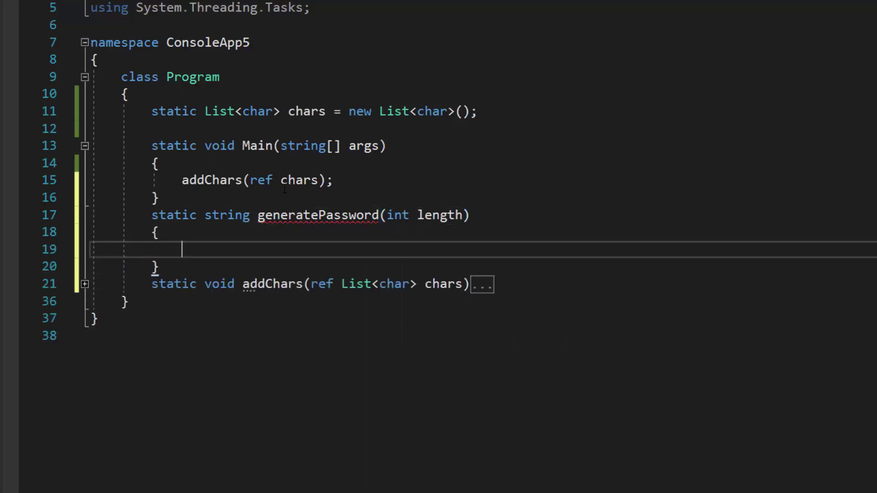
{"action": "mouse_move", "coordinate": [438, 215]}
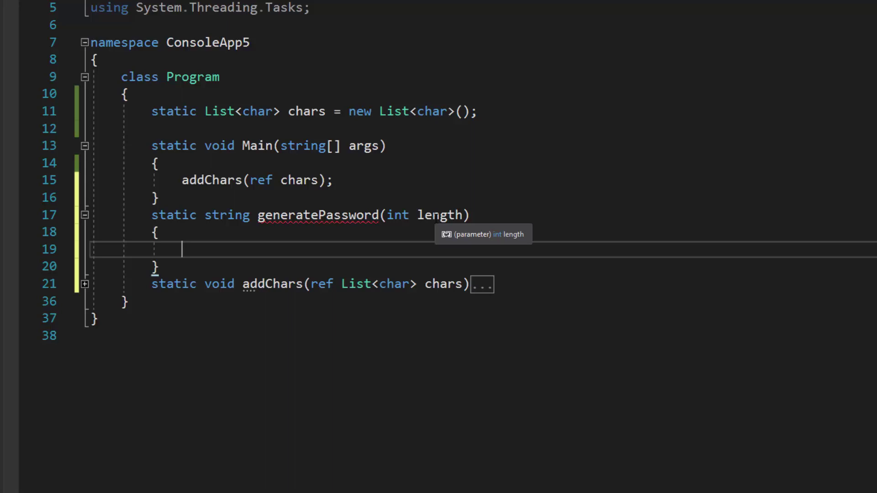
{"action": "type", "text": "struct"}
Step: Declare StringBuilder sb, Random rnd and int j = 0, then begin 'while (j < length)'
{"action": "key", "text": "BackSpace"}
{"action": "key", "text": "BackSpace"}
{"action": "key", "text": "BackSpace"}
{"action": "key", "text": "BackSpace"}
{"action": "key", "text": "BackSpace"}
{"action": "key", "text": "BackSpace"}
{"action": "type", "text": "Strui"}
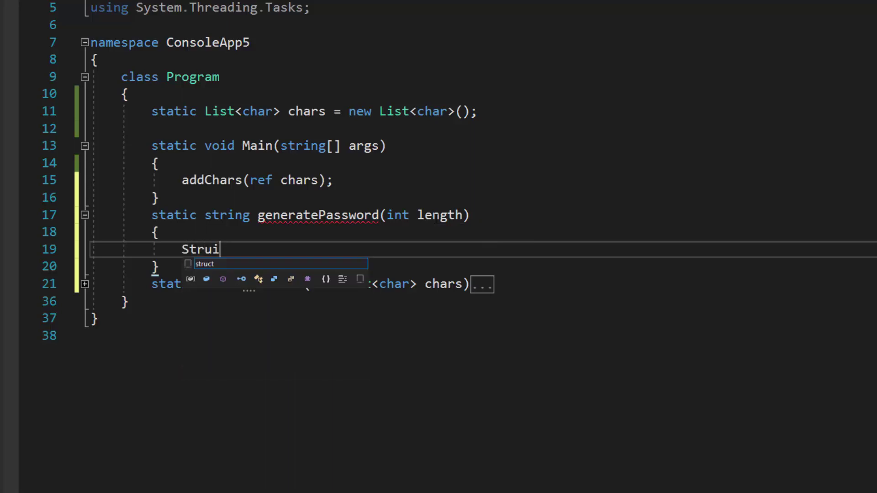
{"action": "key", "text": "BackSpace"}
{"action": "key", "text": "BackSpace"}
{"action": "type", "text": "ingBuilder sb = new ("}
{"action": "key", "text": "BackSpace"}
{"action": "type", "text": "StringBuilder();"}
{"action": "key", "text": "Return"}
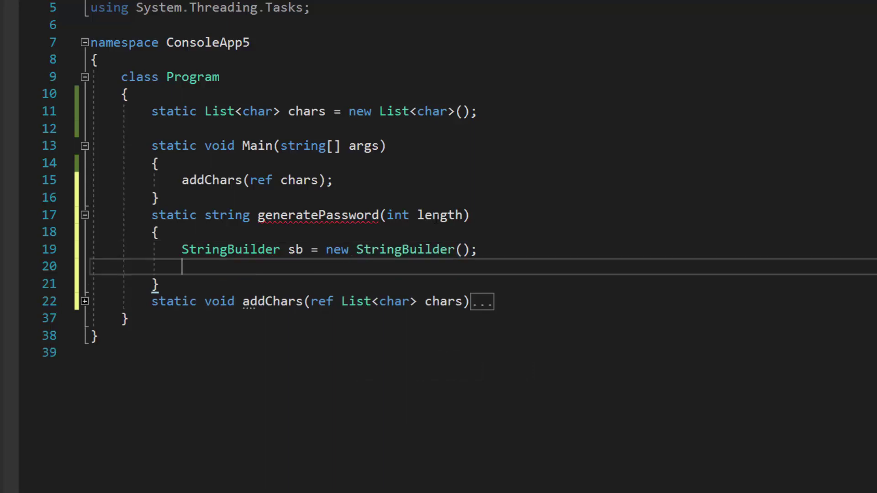
{"action": "type", "text": "Random rnd = new Random();"}
{"action": "key", "text": "Return"}
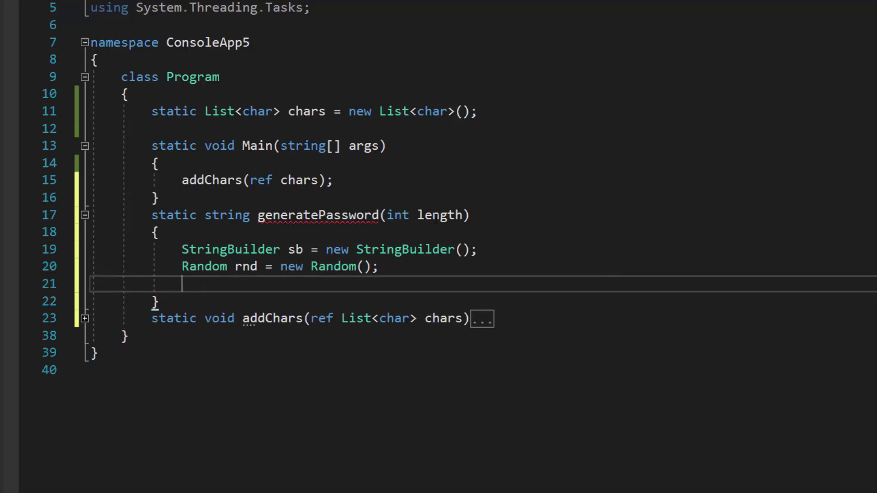
{"action": "type", "text": "int j = 0;"}
{"action": "key", "text": "Return"}
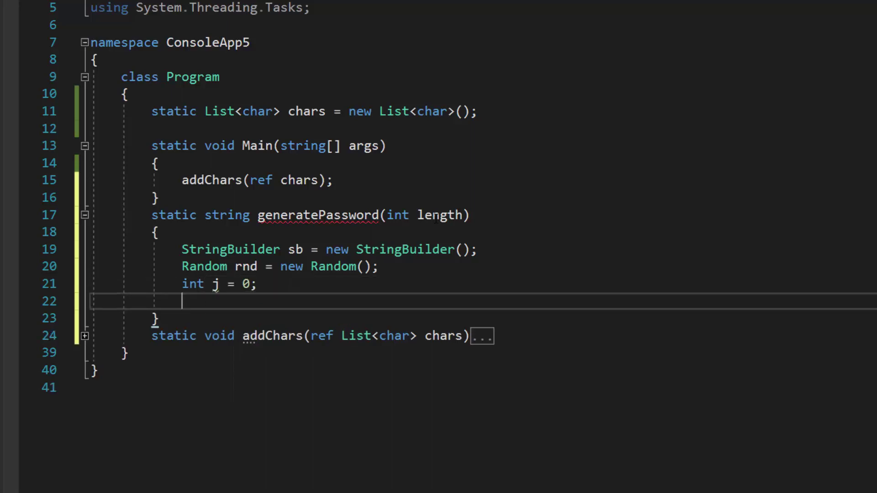
{"action": "key", "text": "Return"}
{"action": "type", "text": "while ("}
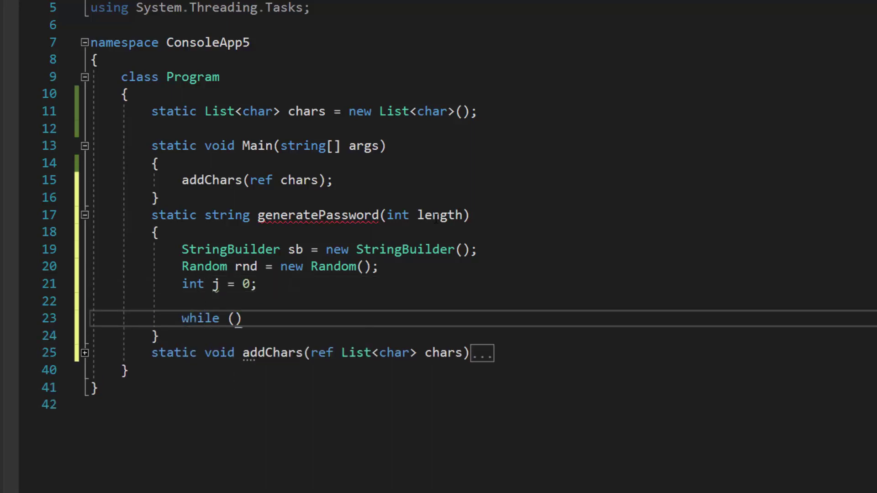
{"action": "type", "text": "j < length"}
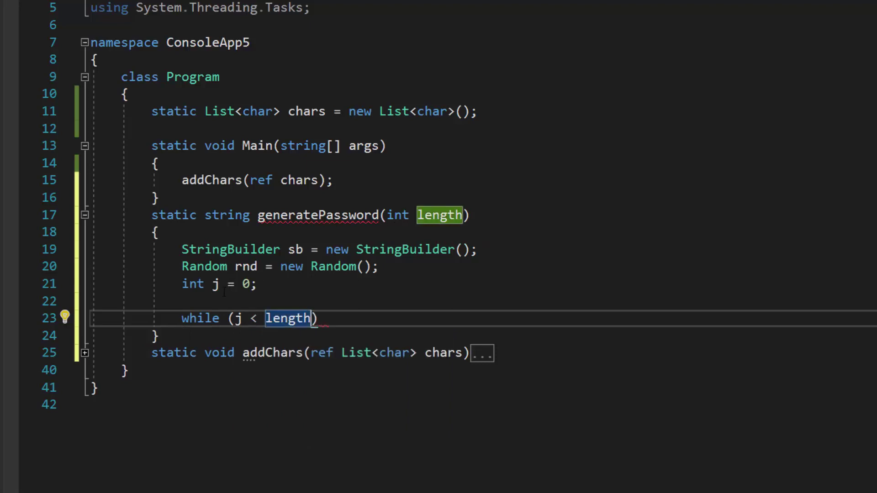
{"action": "mouse_move", "coordinate": [287, 318]}
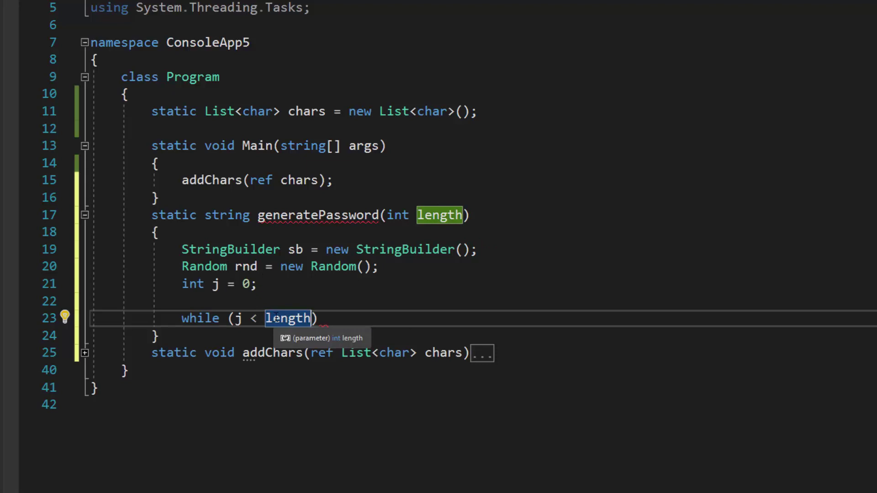
Step: Inside the while loop, write 'sb.Append(chars[rnd.Next(0, chars.Count)]);'
{"action": "left_click", "coordinate": [336, 319]}
{"action": "key", "text": "Return"}
{"action": "type", "text": "{"}
{"action": "key", "text": "Return"}
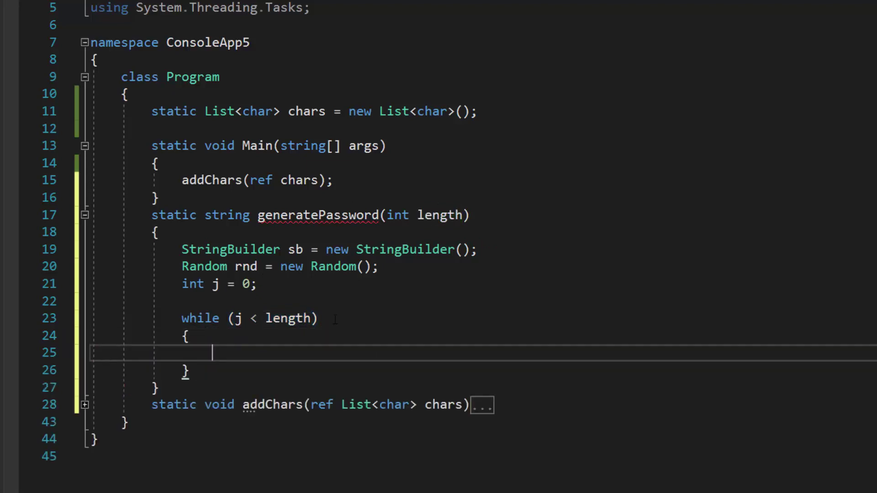
{"action": "type", "text": "sb."}
{"action": "key", "text": "Escape"}
{"action": "type", "text": "Append("}
{"action": "key", "text": "BackSpace"}
{"action": "type", "text": "("}
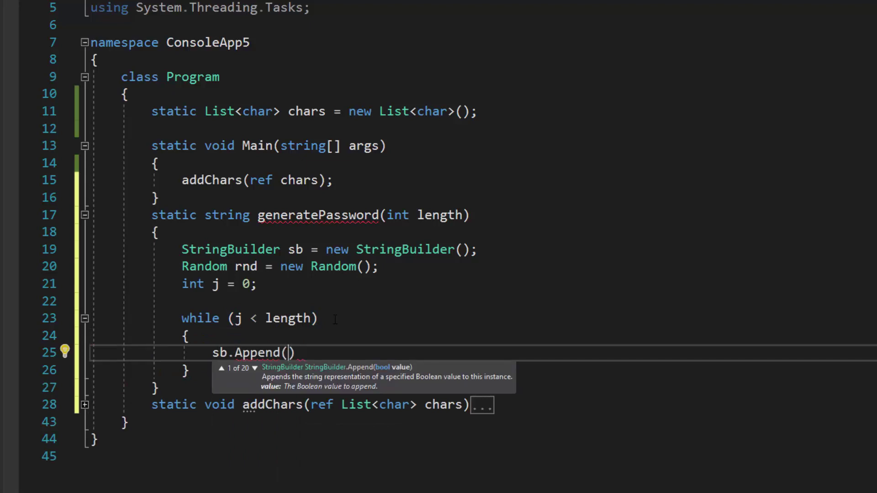
{"action": "type", "text": "chars"}
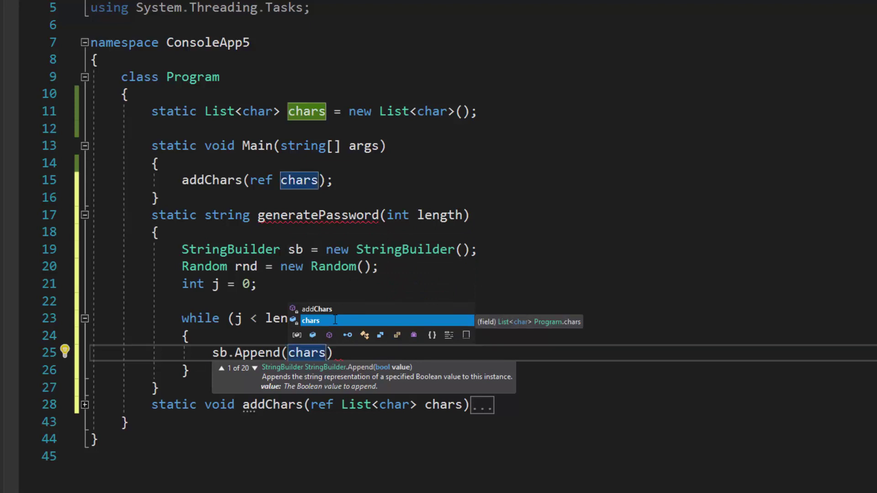
{"action": "type", "text": "["}
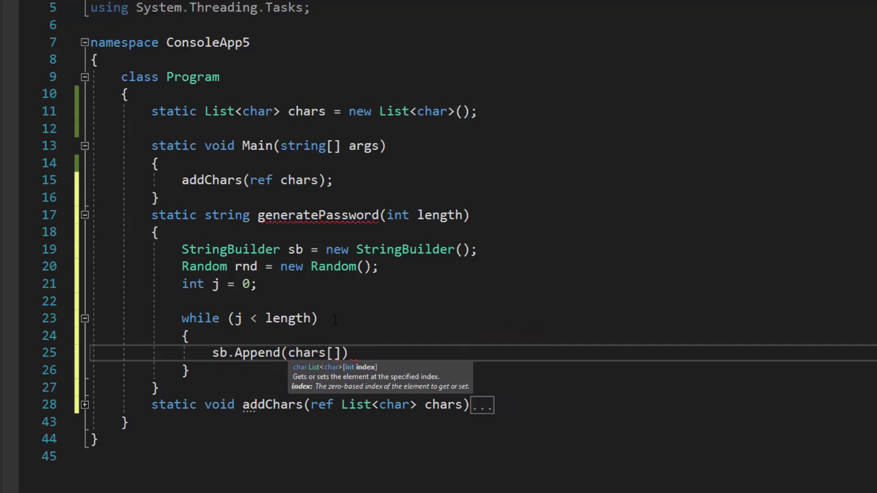
{"action": "type", "text": "1"}
{"action": "key", "text": "BackSpace"}
{"action": "type", "text": "0"}
{"action": "key", "text": "BackSpace"}
{"action": "type", "text": "rnd"}
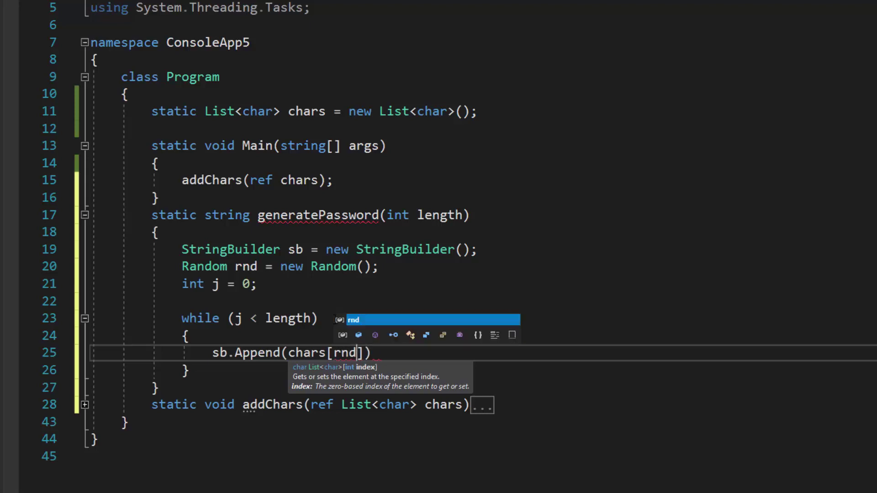
{"action": "type", "text": ".nex("}
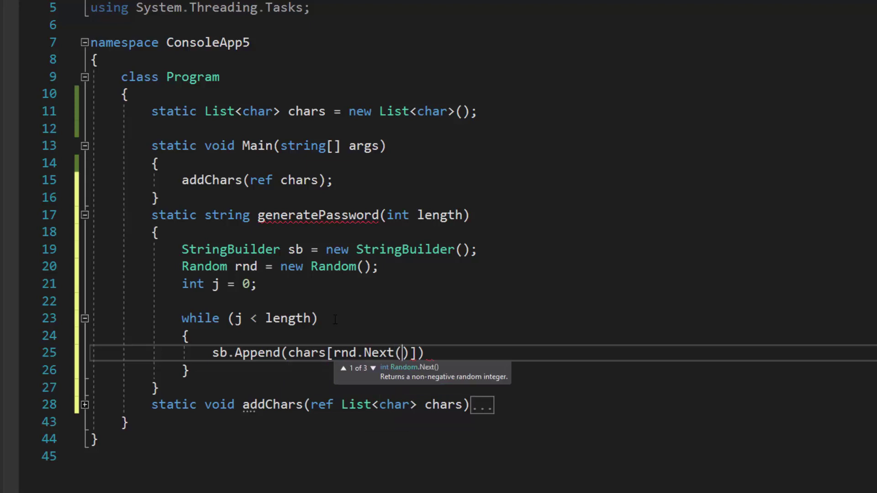
{"action": "type", "text": "0"}
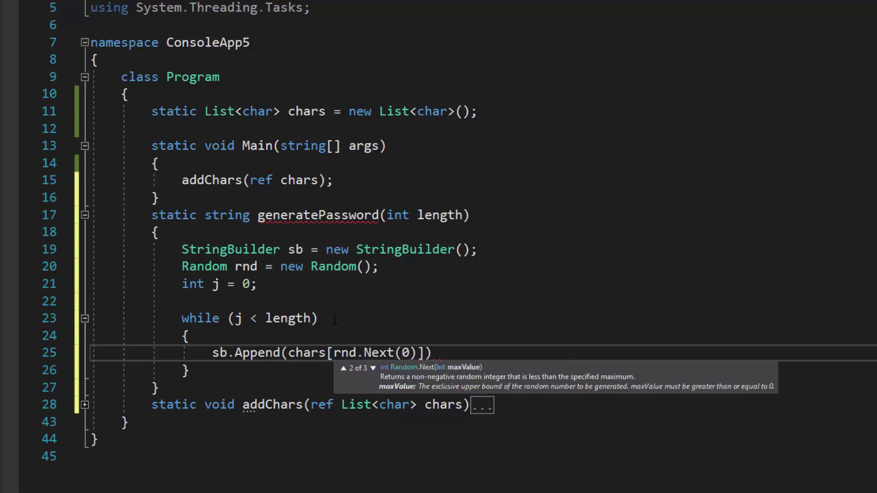
{"action": "type", "text": ",charsl"}
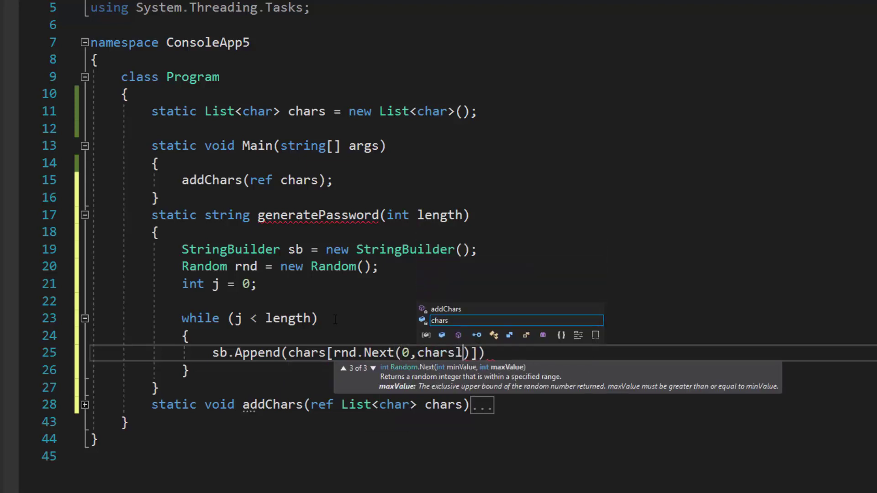
{"action": "key", "text": "BackSpace"}
{"action": "type", "text": ".le"}
{"action": "key", "text": "BackSpace"}
{"action": "key", "text": "BackSpace"}
{"action": "type", "text": "couint"}
{"action": "key", "text": "Tab"}
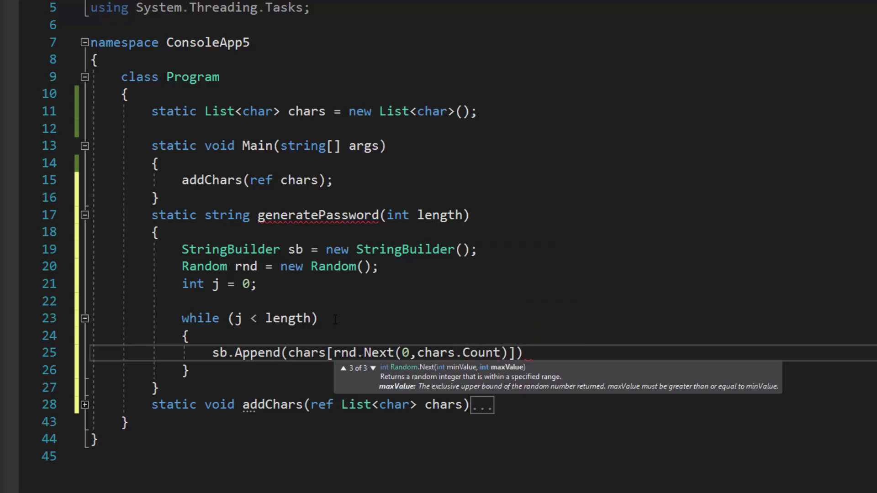
{"action": "type", "text": ")]);"}
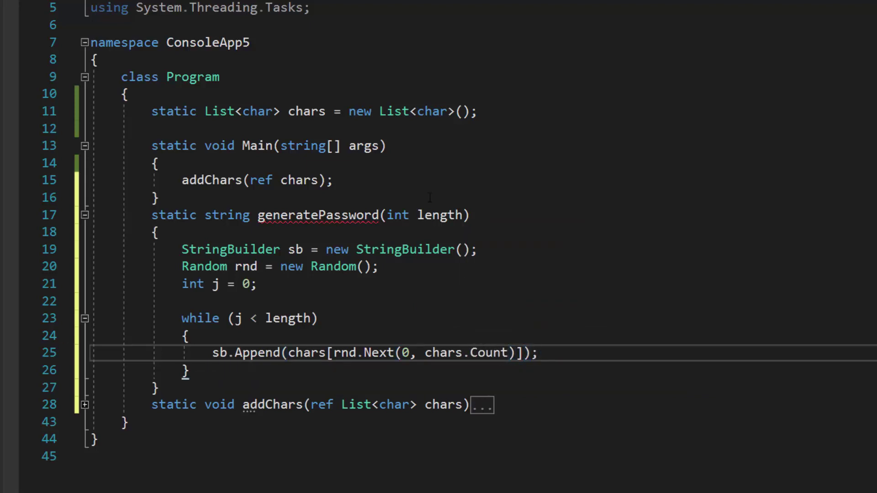
{"action": "key", "text": "Home"}
Step: Highlight parts of the Append line and chars declaration, then add a line below Append
{"action": "key", "text": "shift+Right"}
{"action": "key", "text": "shift+Right"}
{"action": "key", "text": "shift+Right"}
{"action": "key", "text": "shift+Right"}
{"action": "key", "text": "shift+Right"}
{"action": "key", "text": "shift+Right"}
{"action": "key", "text": "shift+Right"}
{"action": "key", "text": "shift+Right"}
{"action": "key", "text": "shift+Right"}
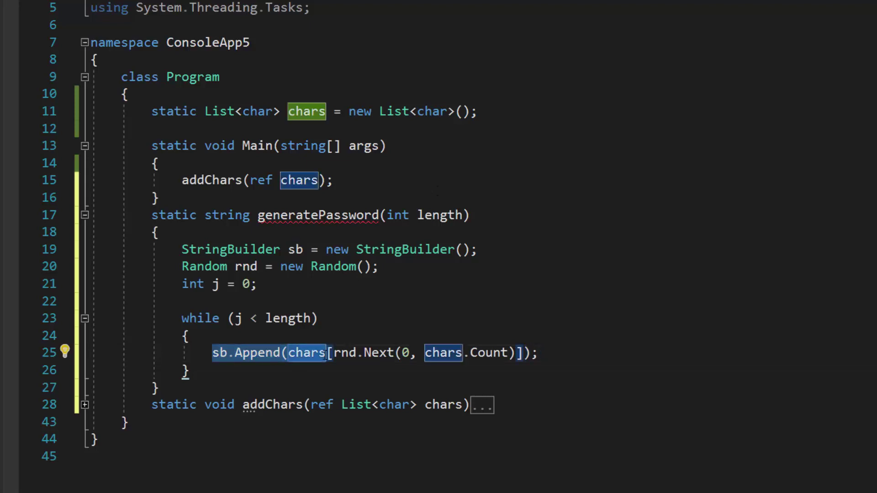
{"action": "key", "text": "shift+Right"}
{"action": "key", "text": "shift+Right"}
{"action": "key", "text": "shift+Right"}
{"action": "key", "text": "shift+Right"}
{"action": "key", "text": "shift+Right"}
{"action": "key", "text": "shift+Right"}
{"action": "key", "text": "shift+Right"}
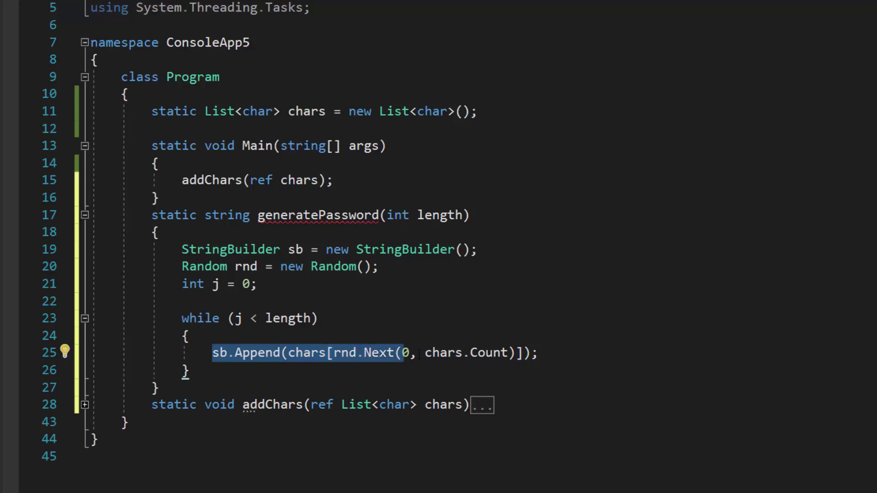
{"action": "key", "text": "shift+Right"}
{"action": "key", "text": "shift+Right"}
{"action": "key", "text": "shift+Right"}
{"action": "key", "text": "shift+Right"}
{"action": "key", "text": "shift+Right"}
{"action": "key", "text": "shift+Right"}
{"action": "key", "text": "shift+Right"}
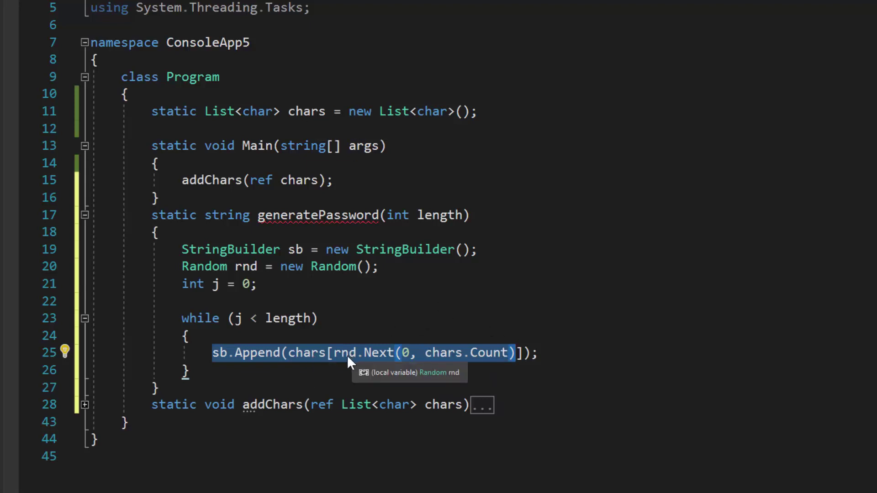
{"action": "left_click_drag", "start_coordinate": [478, 112], "coordinate": [7, 118]}
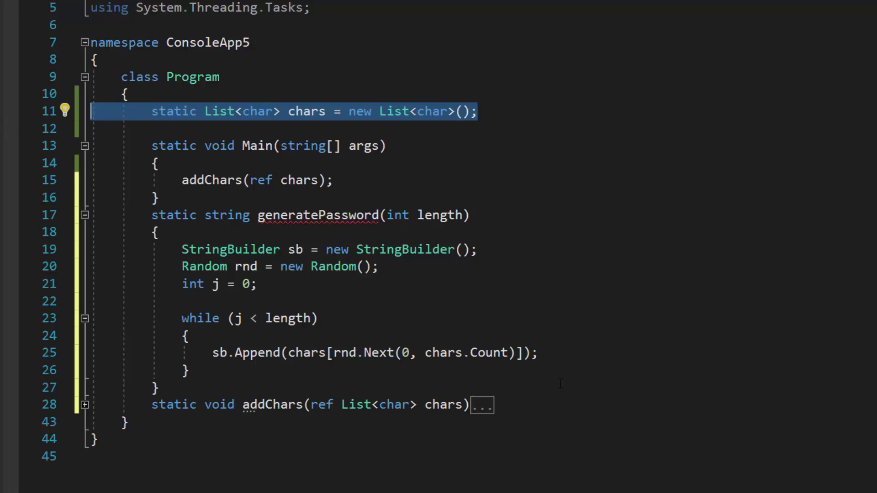
{"action": "left_click_drag", "start_coordinate": [212, 352], "coordinate": [531, 353]}
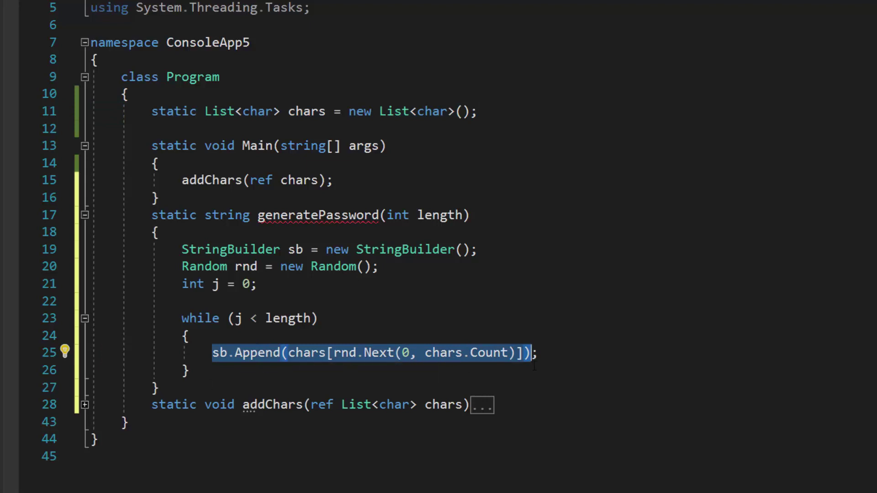
{"action": "left_click", "coordinate": [548, 355]}
{"action": "key", "text": "Return"}
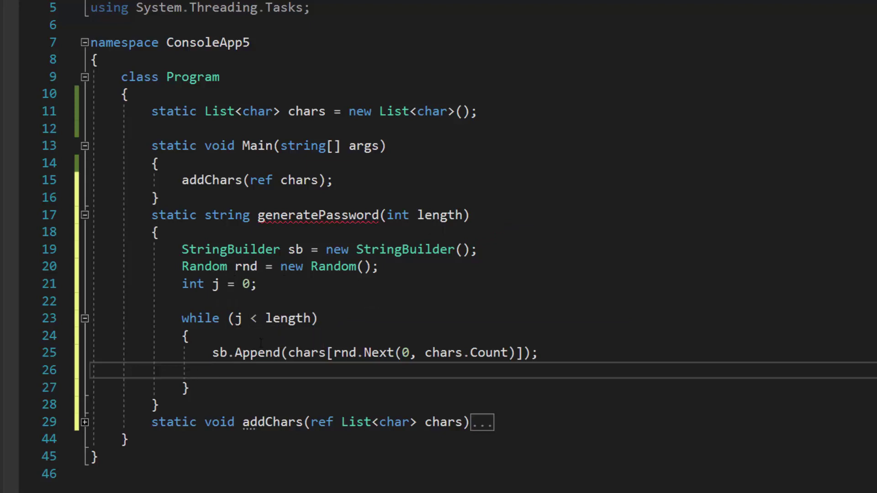
{"action": "type", "text": "j++;"}
Step: Add 'j++;' inside the loop and 'return sb.ToString();' after it
{"action": "left_click", "coordinate": [187, 388]}
{"action": "key", "text": "Return"}
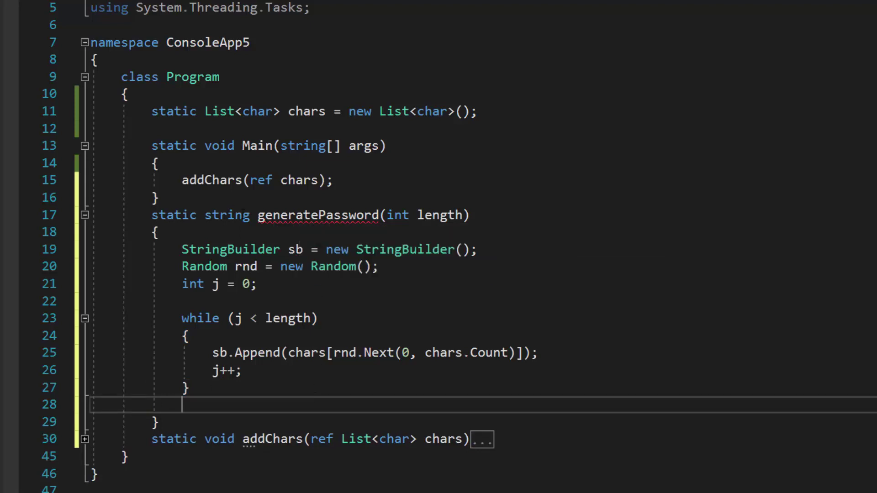
{"action": "key", "text": "Return"}
{"action": "type", "text": "return sb.to();"}
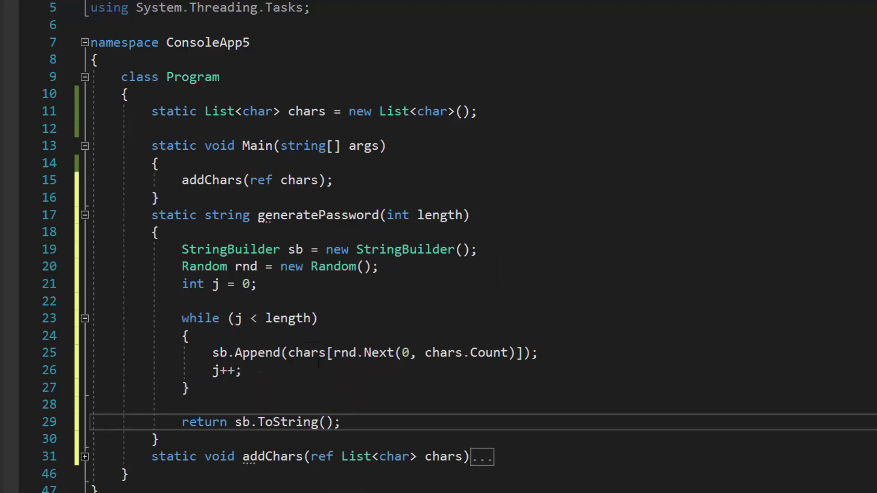
Step: Add Console.WriteLine("enter the length of the passsword"); on a new line after addChars(ref chars); in Main
{"action": "left_click_drag", "start_coordinate": [182, 250], "coordinate": [479, 250]}
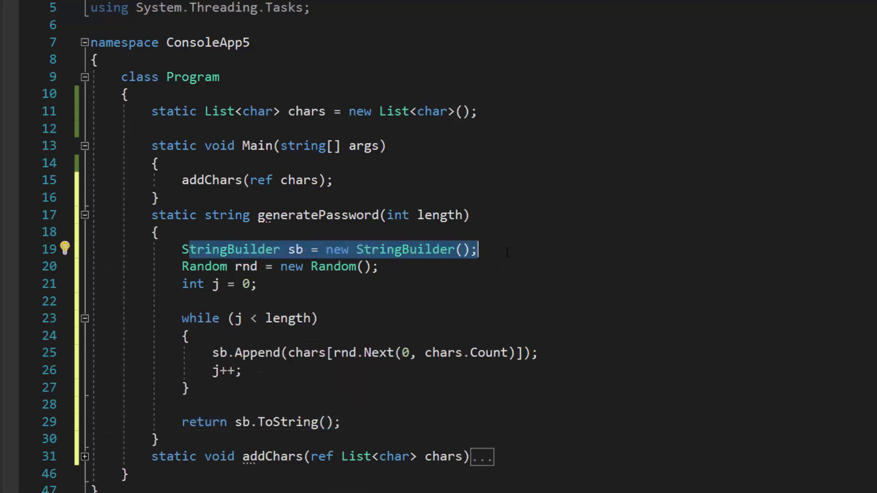
{"action": "left_click_drag", "start_coordinate": [212, 353], "coordinate": [524, 353]}
{"action": "left_click", "coordinate": [466, 180]}
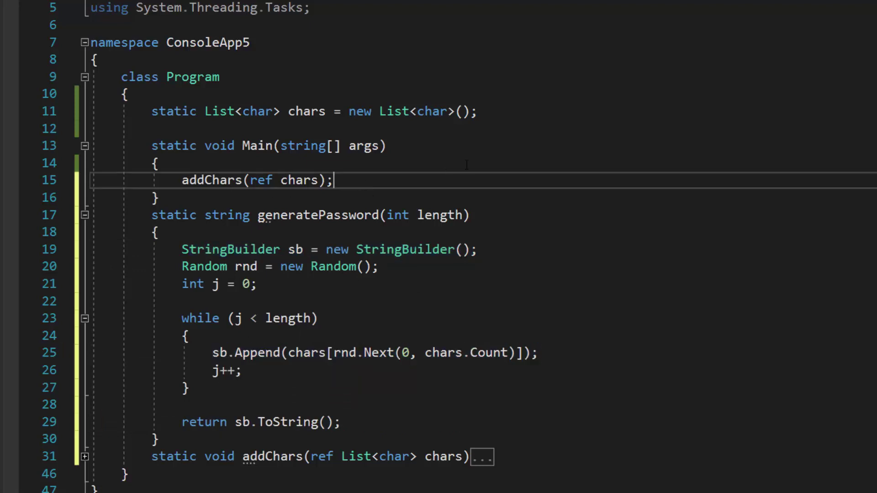
{"action": "key", "text": "Return"}
{"action": "type", "text": "ConcurrentExclusiveSchedulerPair"}
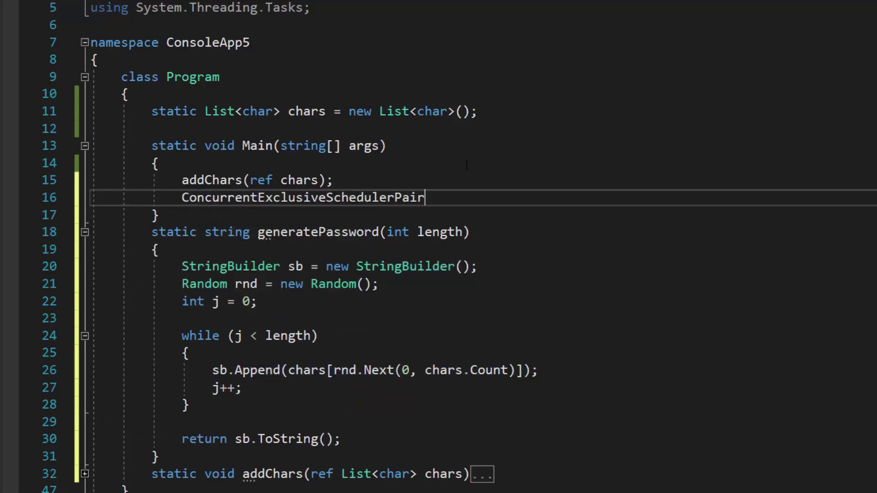
{"action": "type", "text": ".Wr"}
{"action": "key", "text": "BackSpace"}
{"action": "key", "text": "BackSpace"}
{"action": "key", "text": "BackSpace"}
{"action": "key", "text": "BackSpace"}
{"action": "key", "text": "BackSpace"}
{"action": "key", "text": "BackSpace"}
{"action": "key", "text": "BackSpace"}
{"action": "key", "text": "BackSpace"}
{"action": "key", "text": "BackSpace"}
{"action": "type", "text": "sole.WriteLine("}
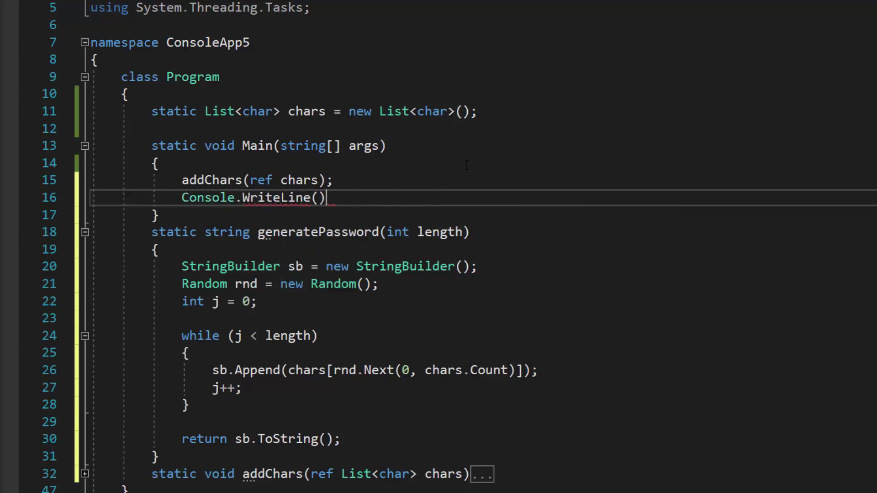
{"action": "type", "text": ")"}
{"action": "key", "text": "Left"}
{"action": "type", "text": "\"enter a "}
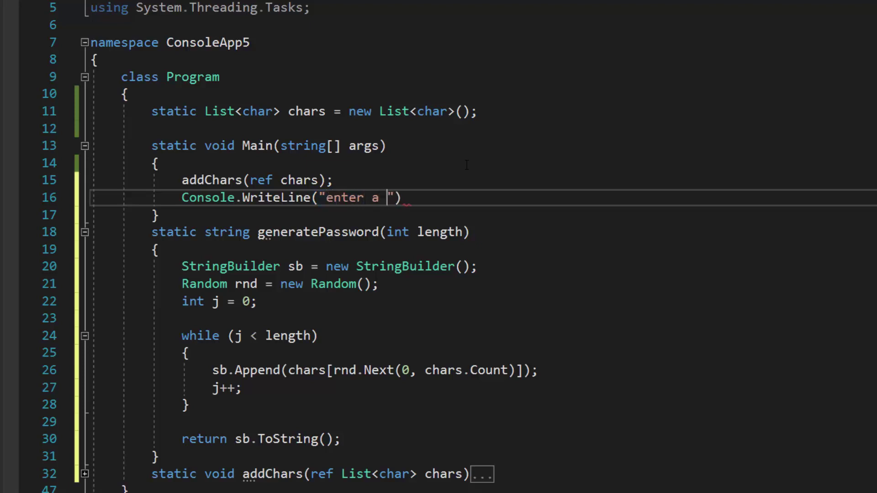
{"action": "type", "text": "l"}
{"action": "key", "text": "BackSpace"}
{"action": "key", "text": "BackSpace"}
{"action": "key", "text": "BackSpace"}
{"action": "type", "text": "the length of the passsword"}
{"action": "key", "text": "End"}
{"action": "type", "text": ";"}
{"action": "key", "text": "Return"}
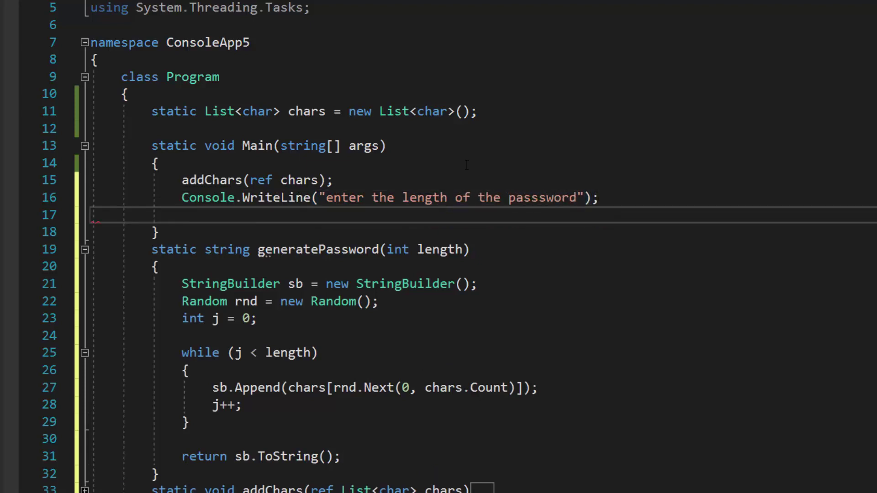
{"action": "type", "text": "int l"}
{"action": "type", "text": "ength = 0;"}
Step: Write the condition if (int.TryParse(Console.ReadLine(), out length)) below the length variable
{"action": "key", "text": "Return"}
{"action": "type", "text": "if"}
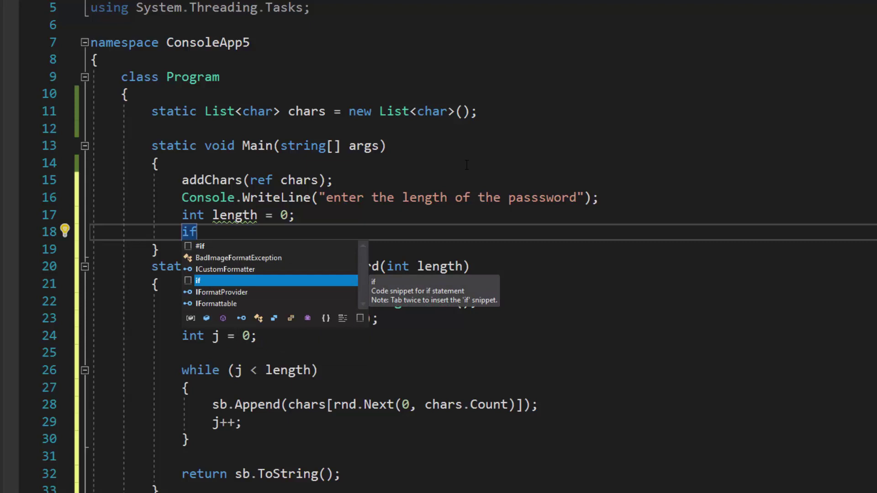
{"action": "key", "text": "Tab"}
{"action": "type", "text": "(int ."}
{"action": "key", "text": "BackSpace"}
{"action": "key", "text": "BackSpace"}
{"action": "type", "text": "."}
{"action": "key", "text": "Down"}
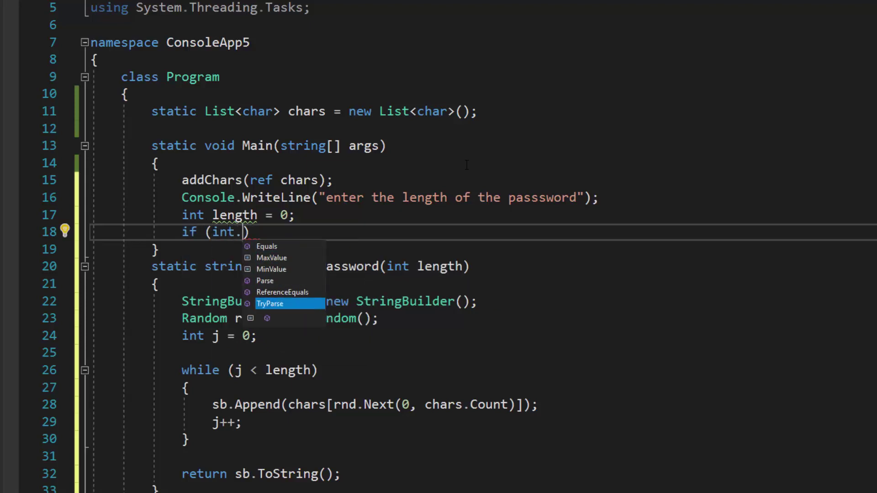
{"action": "type", "text": "TryParse("}
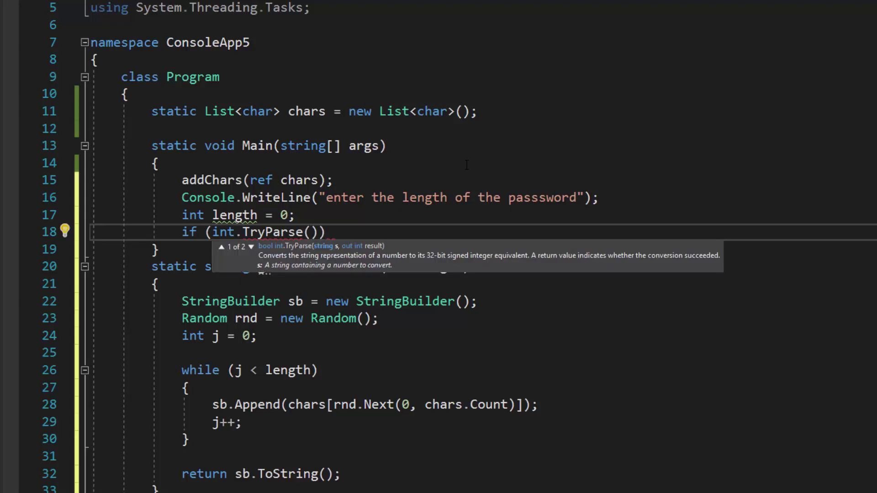
{"action": "type", "text": "Console"}
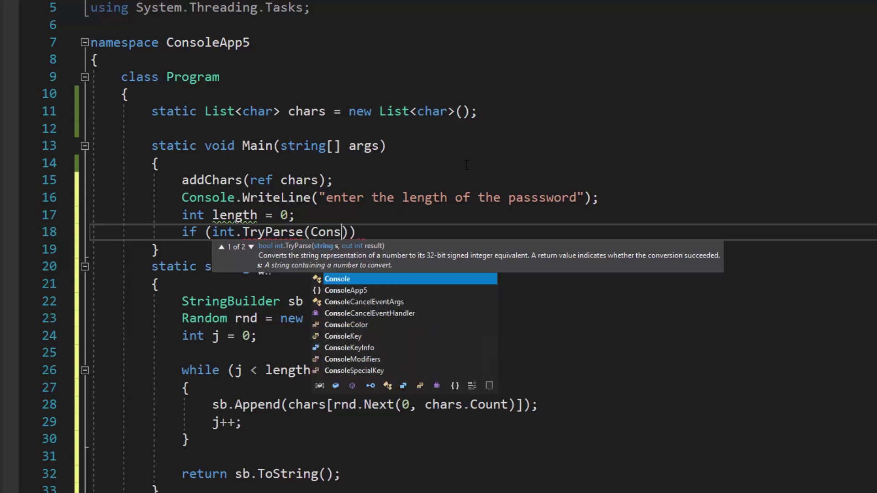
{"action": "type", "text": ".Read"}
{"action": "key", "text": "Down"}
{"action": "key", "text": "Down"}
{"action": "key", "text": "Tab"}
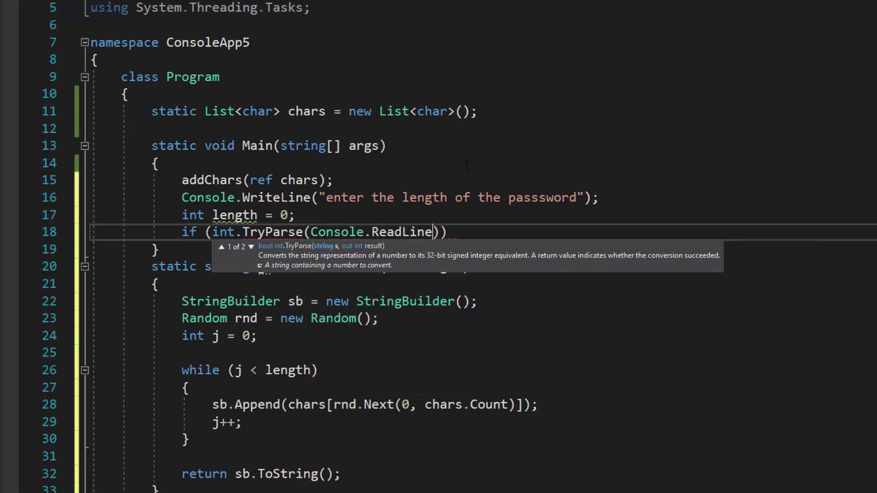
{"action": "type", "text": "())"}
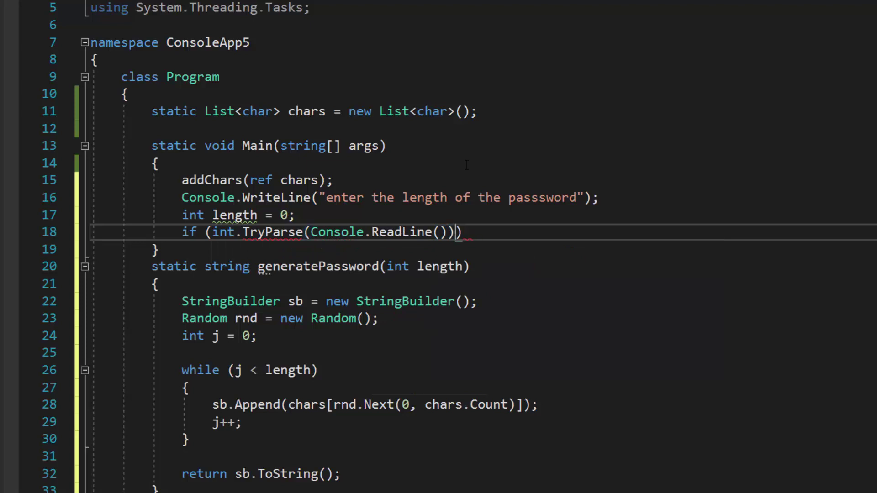
{"action": "type", "text": ","}
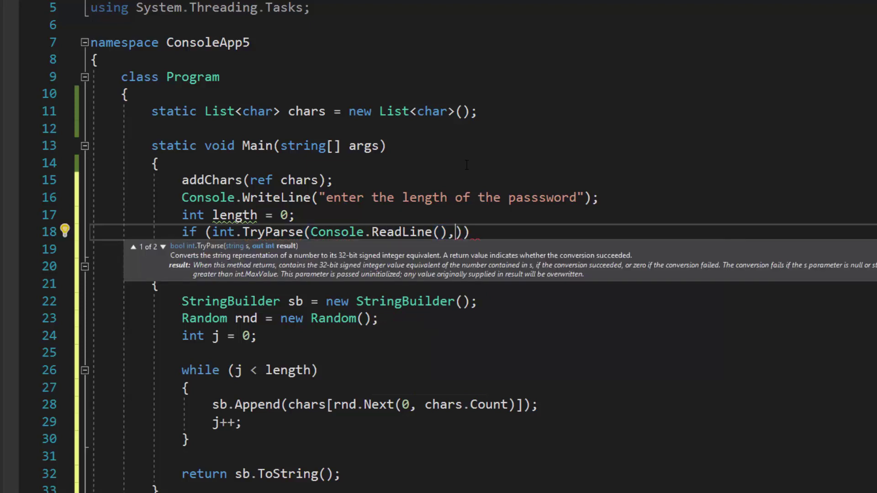
{"action": "type", "text": "out length))"}
Step: Inside the if block, add Console.WriteLine(generatePassword(length));
{"action": "key", "text": "Return"}
{"action": "type", "text": "{"}
{"action": "key", "text": "Return"}
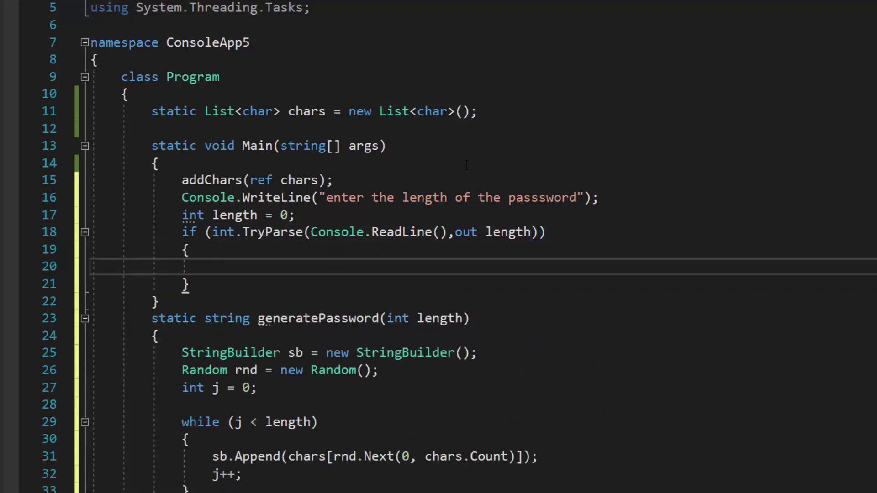
{"action": "type", "text": "Console.Wr"}
{"action": "key", "text": "Tab"}
{"action": "type", "text": "("}
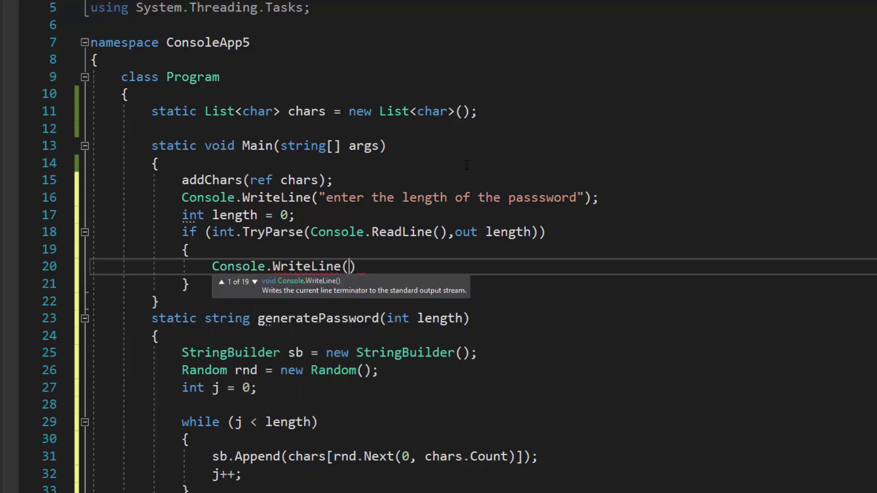
{"action": "type", "text": "gene"}
{"action": "key", "text": "Tab"}
{"action": "type", "text": "("}
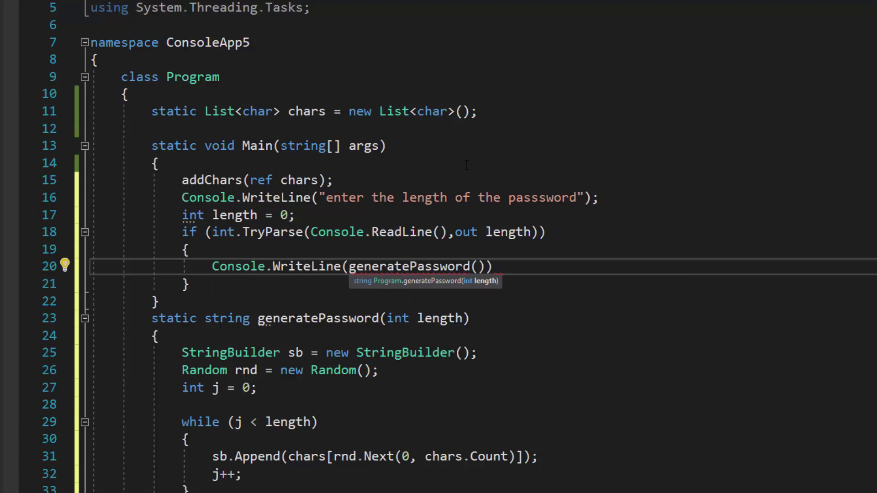
{"action": "type", "text": "l"}
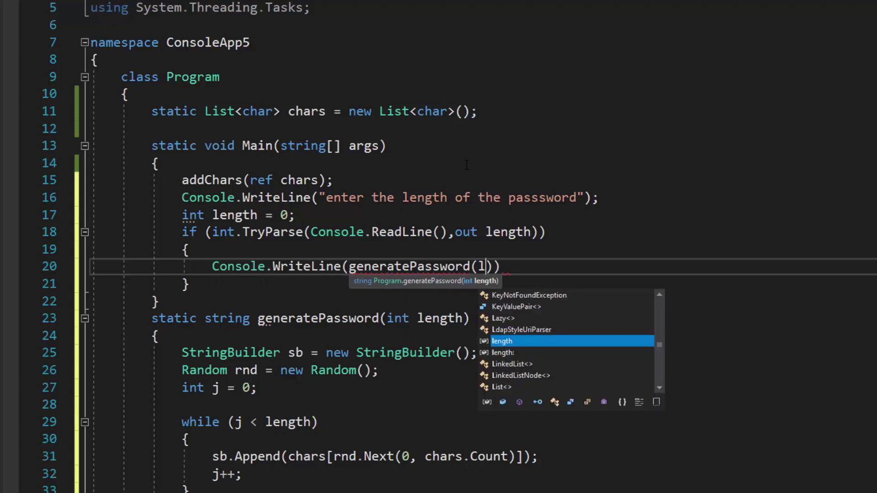
{"action": "key", "text": "Tab"}
{"action": "type", "text": ");"}
Step: Cut Main's lines from the length declaration through the if block
{"action": "left_click", "coordinate": [295, 210]}
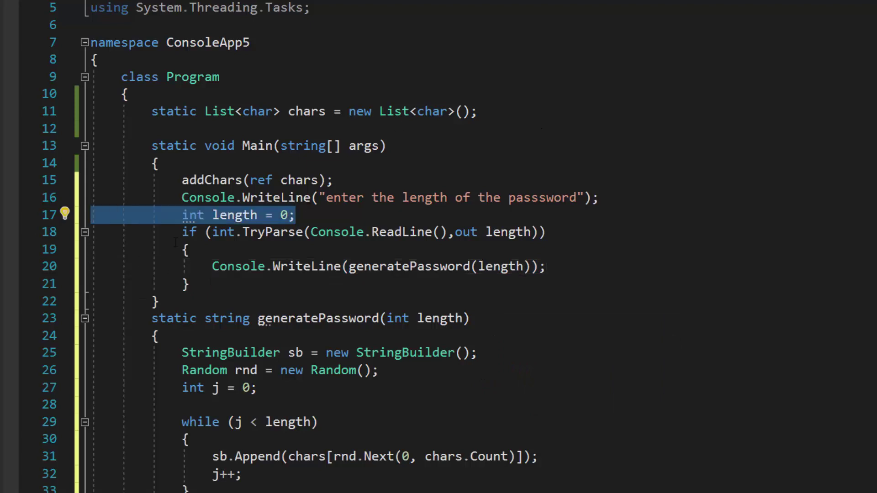
{"action": "left_click_drag", "start_coordinate": [182, 231], "coordinate": [523, 290]}
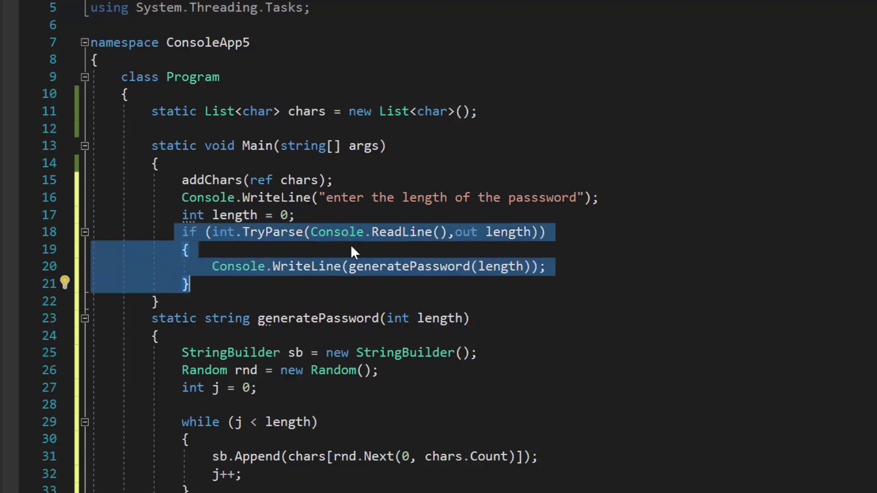
{"action": "mouse_move", "coordinate": [191, 285]}
{"action": "left_mouse_down"}
{"action": "mouse_move", "coordinate": [92, 214]}
{"action": "mouse_move", "coordinate": [91, 199]}
{"action": "left_mouse_up"}
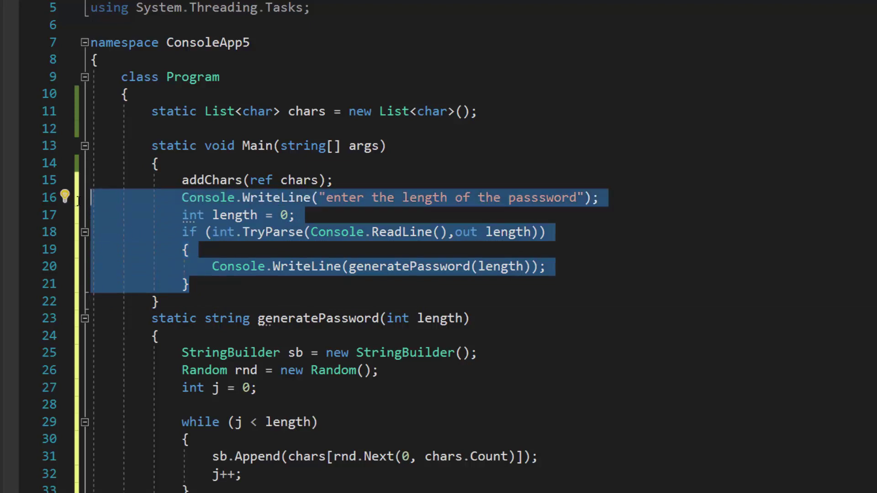
{"action": "key", "text": "ctrl+x"}
{"action": "type", "text": "w"}
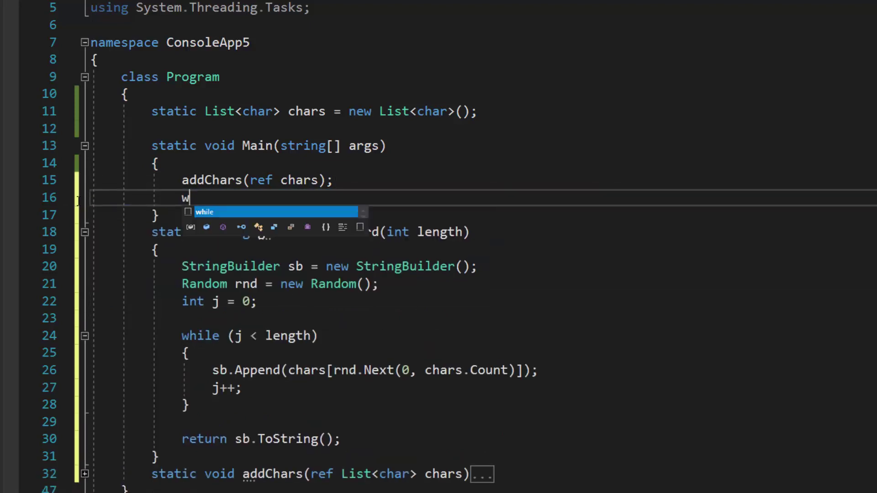
{"action": "type", "text": "hille (trye"}
Step: Paste the cut code inside a new while (true) loop and run the program with F5
{"action": "key", "text": "BackSpace"}
{"action": "key", "text": "BackSpace"}
{"action": "type", "text": "ue)"}
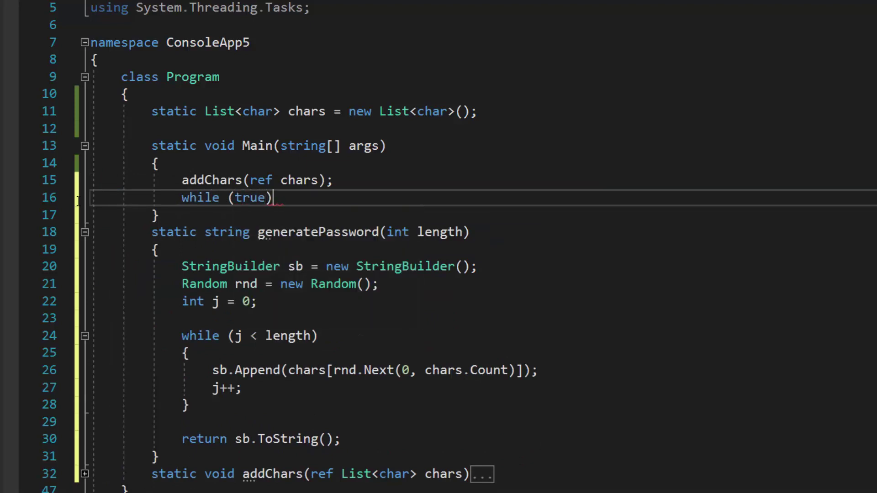
{"action": "key", "text": "Return"}
{"action": "type", "text": "{"}
{"action": "key", "text": "Return"}
{"action": "key", "text": "ctrl+v"}
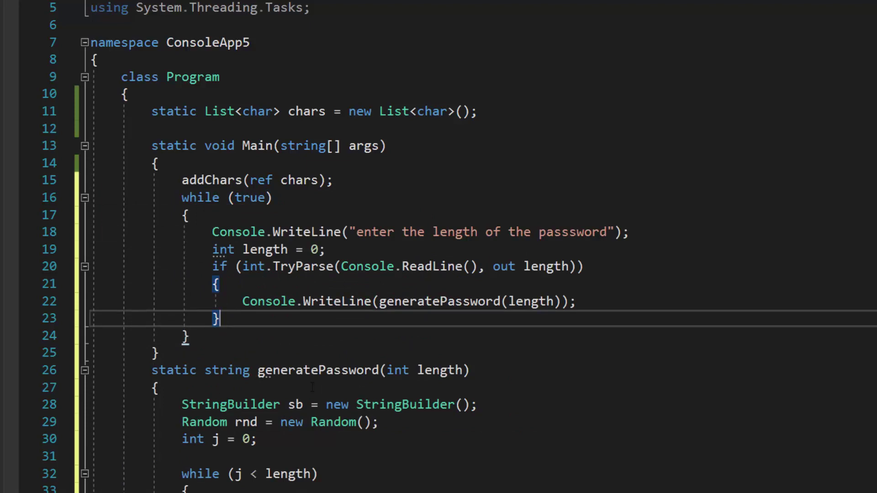
{"action": "key", "text": "F5"}
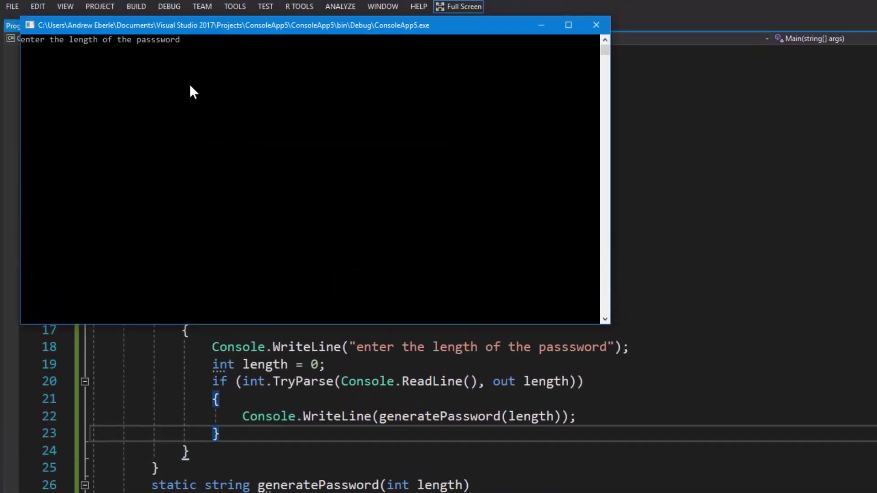
{"action": "type", "text": "100"}
Step: Enter lengths 100, 1 and 2, selecting the 100-character password line along the way
{"action": "key", "text": "Return"}
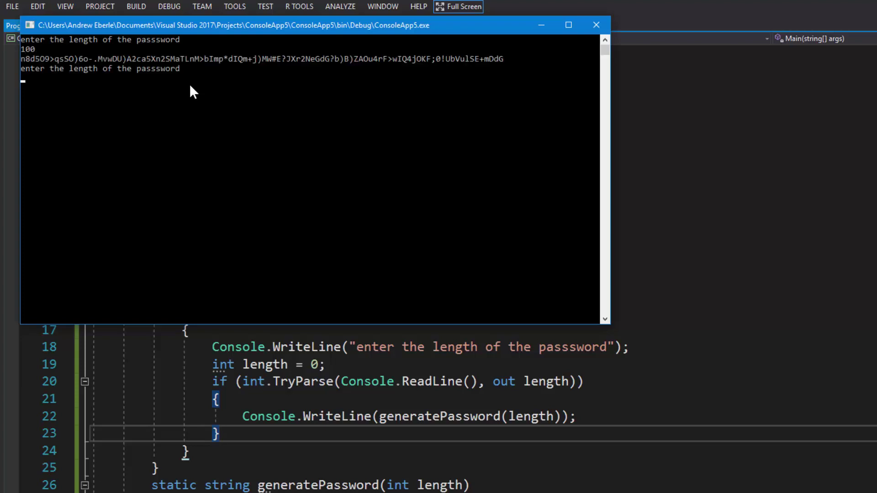
{"action": "left_click_drag", "start_coordinate": [21, 58], "coordinate": [502, 62]}
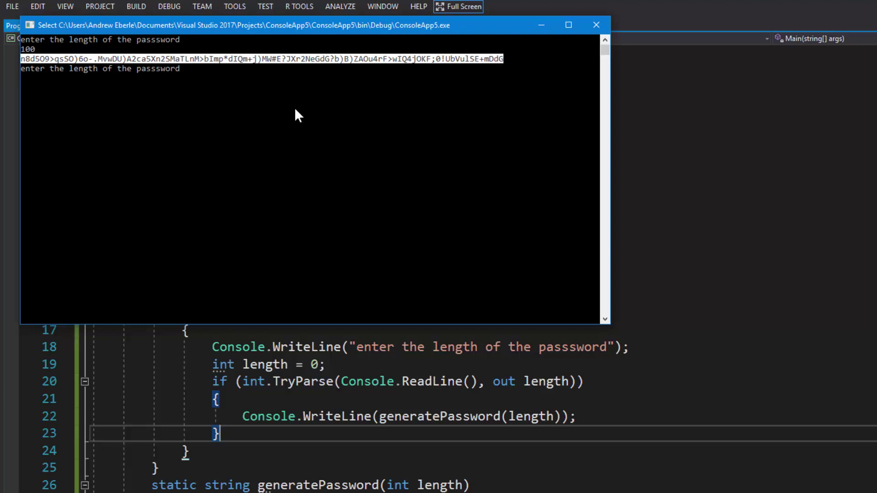
{"action": "type", "text": "1"}
{"action": "key", "text": "Return"}
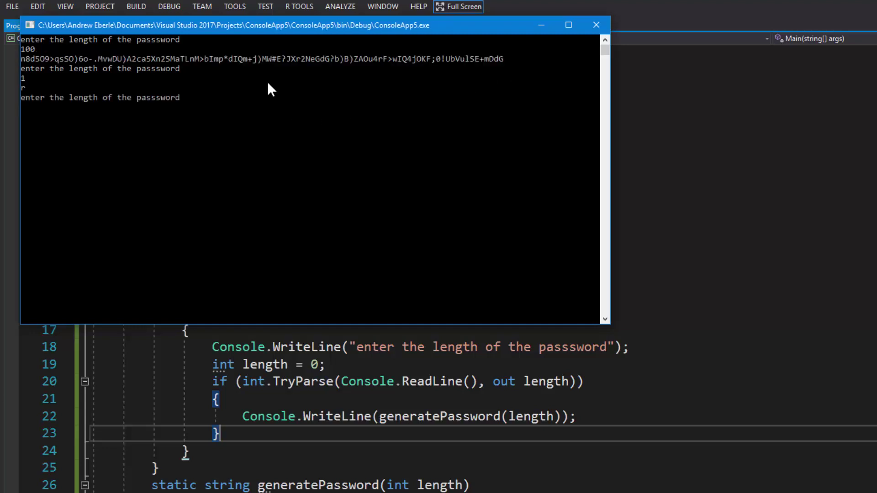
{"action": "type", "text": "2"}
{"action": "key", "text": "Return"}
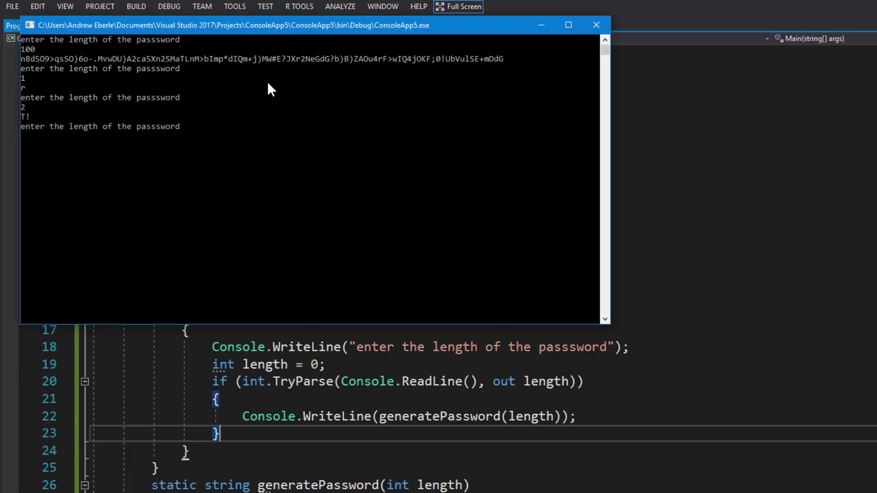
{"action": "key", "text": "Return"}
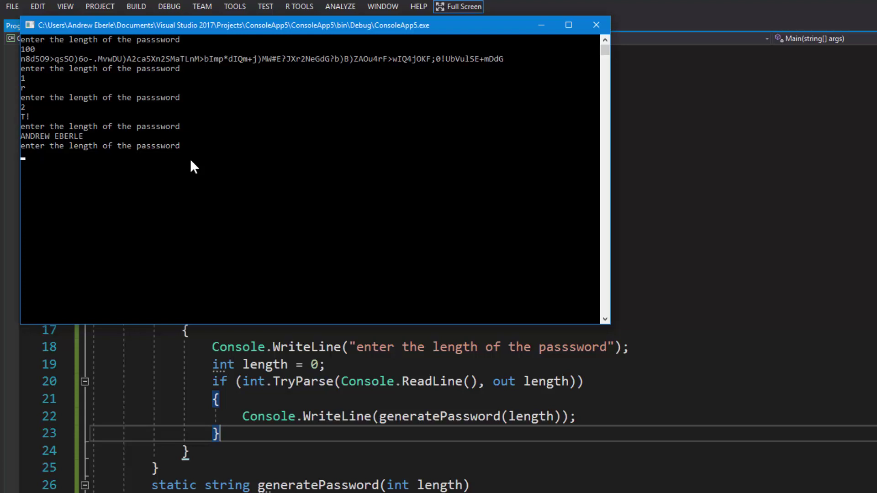
{"action": "type", "text": "6"}
{"action": "key", "text": "Return"}
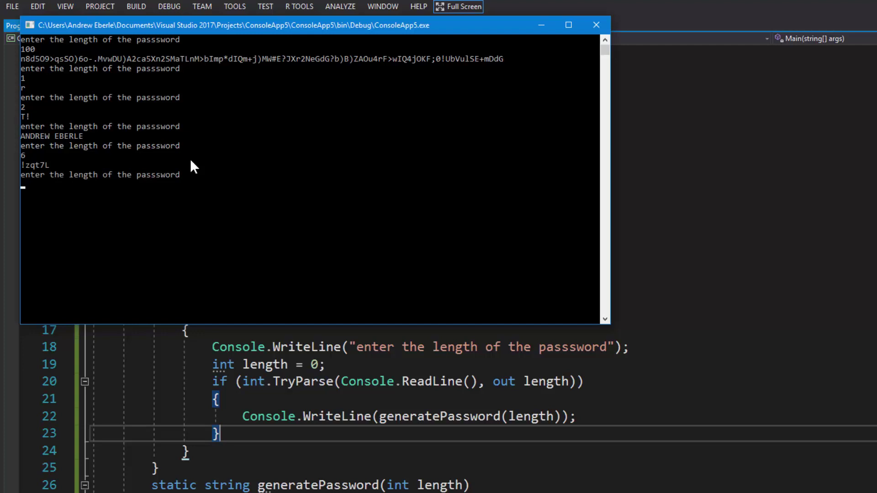